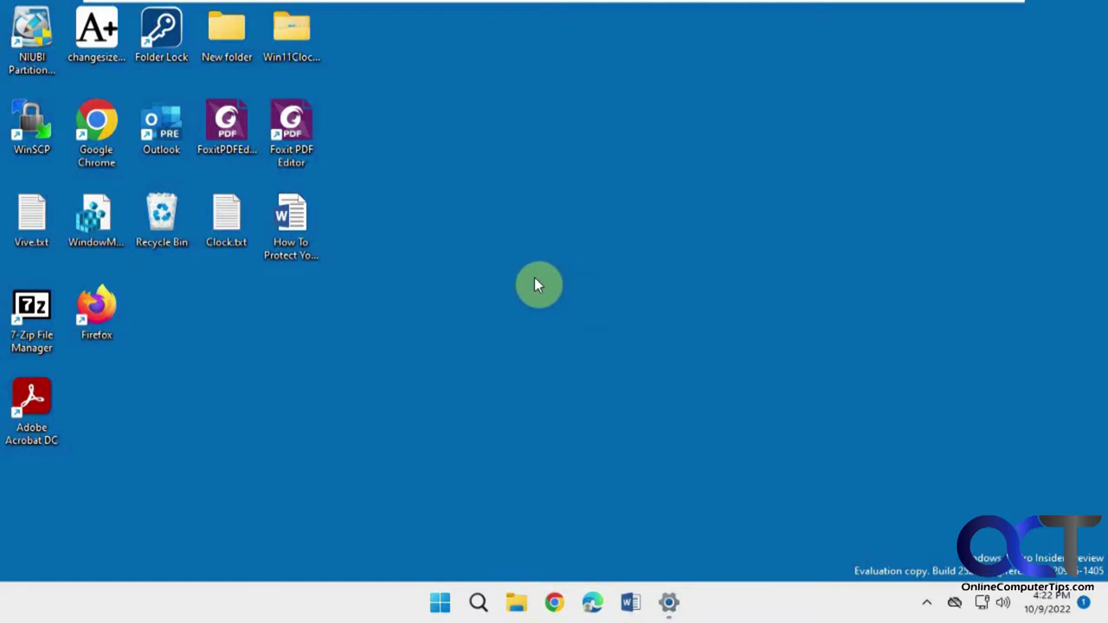
Step: Launch Photos from its pinned Start menu tile to show All Photos
{"action": "left_click", "coordinate": [440, 603]}
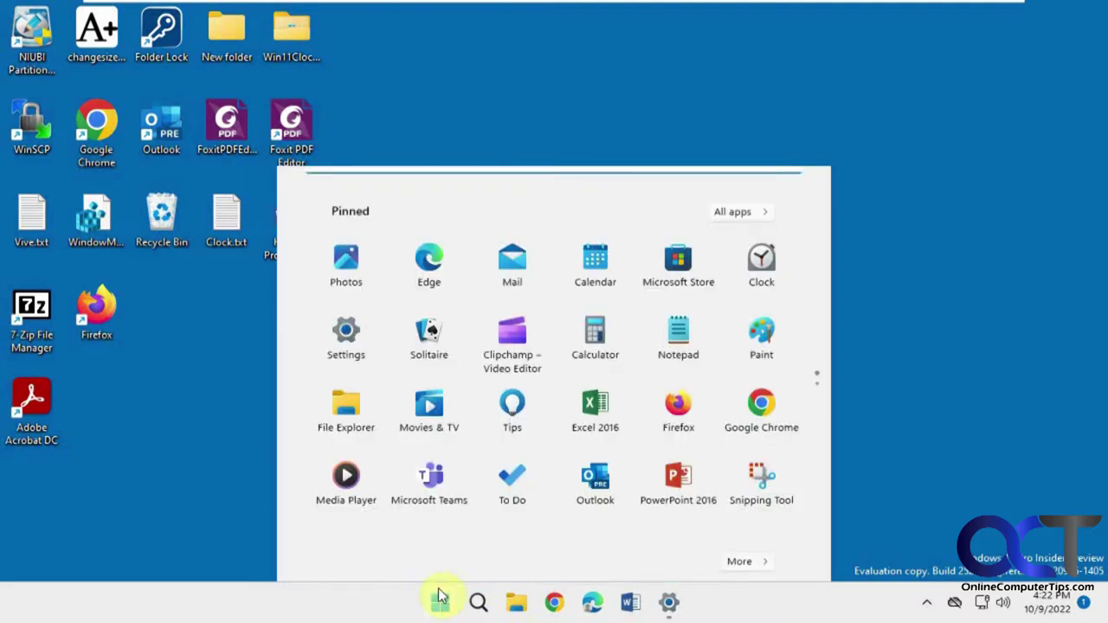
{"action": "left_click", "coordinate": [346, 197]}
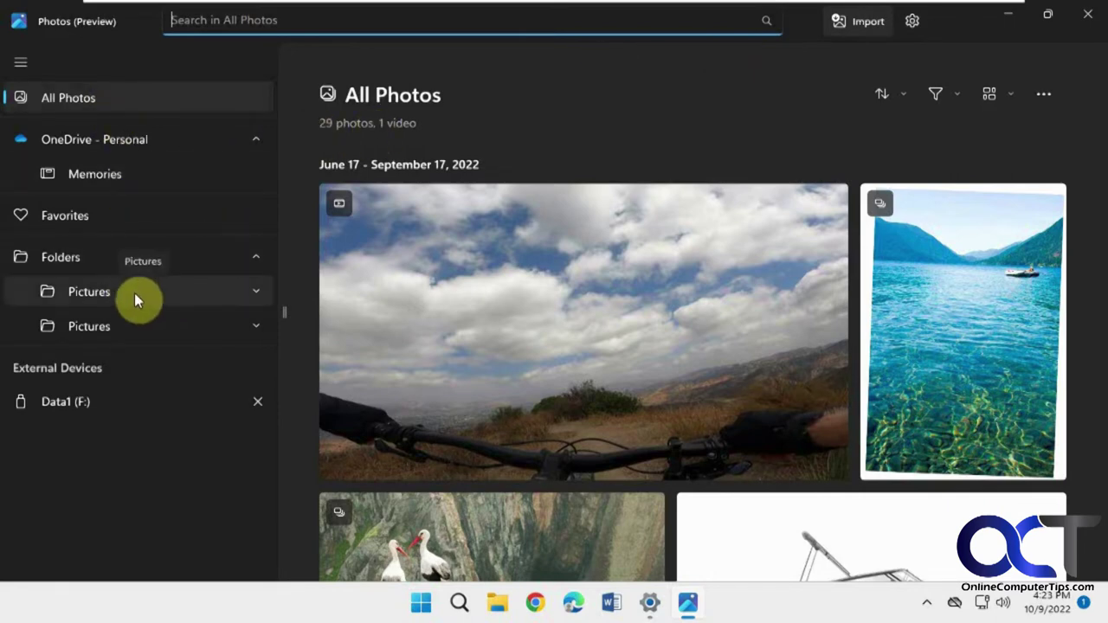
Step: Expand the second Pictures folder and open its 4-photo Dogs subfolder
{"action": "left_click", "coordinate": [254, 294]}
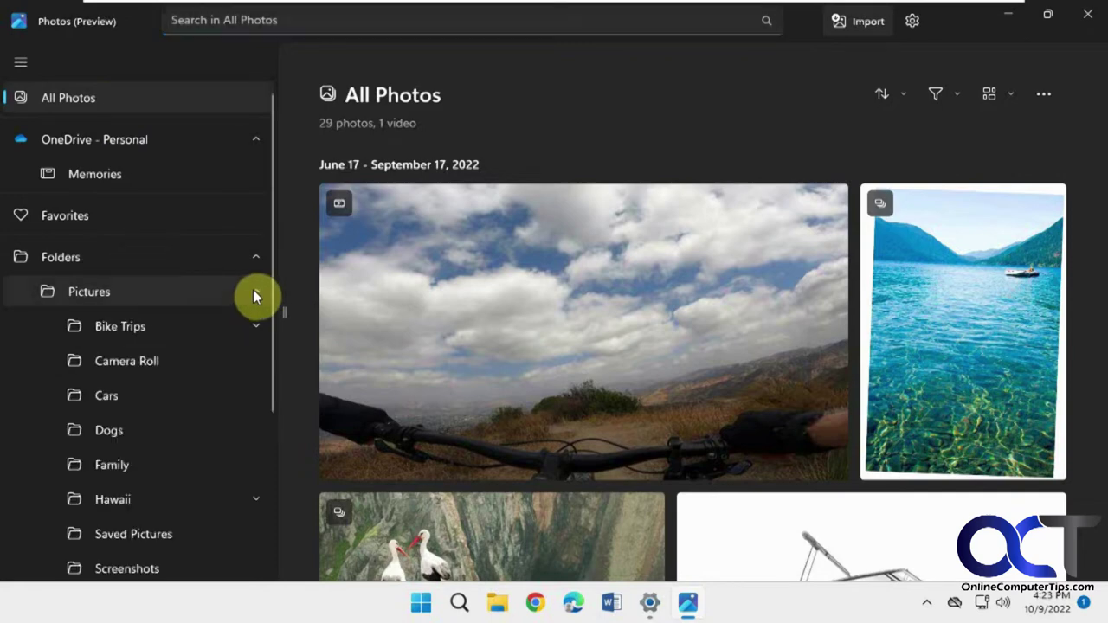
{"action": "left_click", "coordinate": [258, 297]}
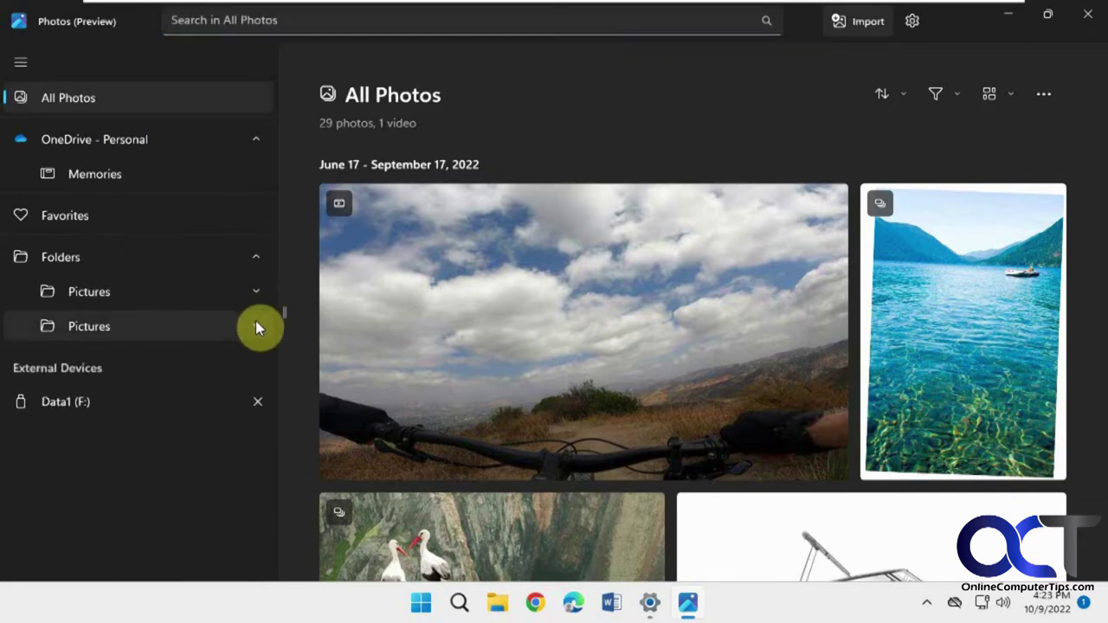
{"action": "left_click", "coordinate": [257, 325]}
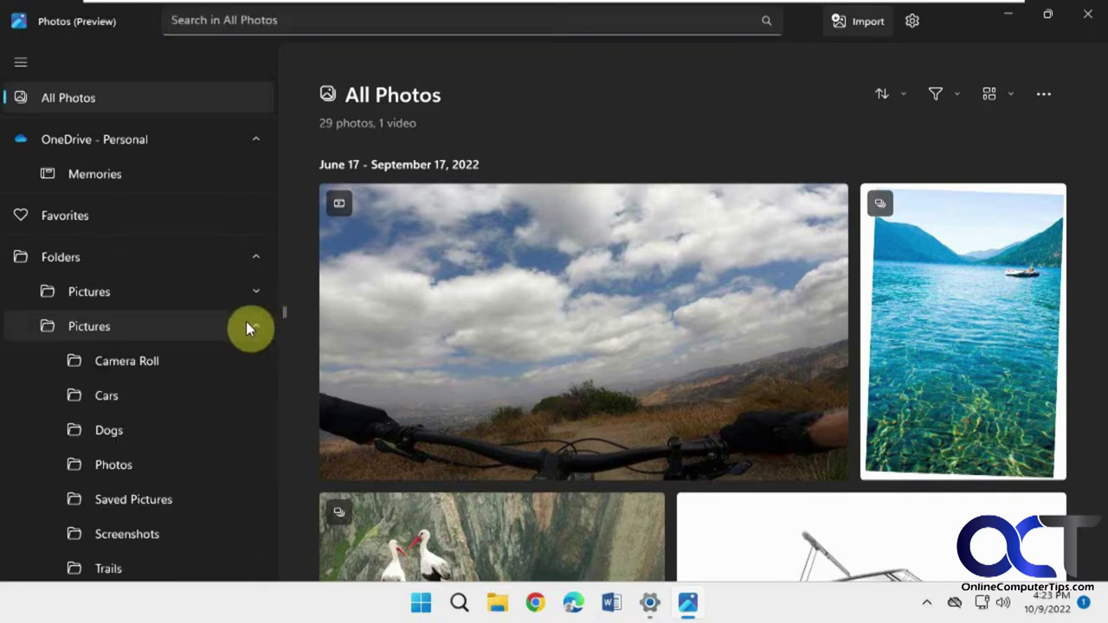
{"action": "left_click", "coordinate": [122, 427]}
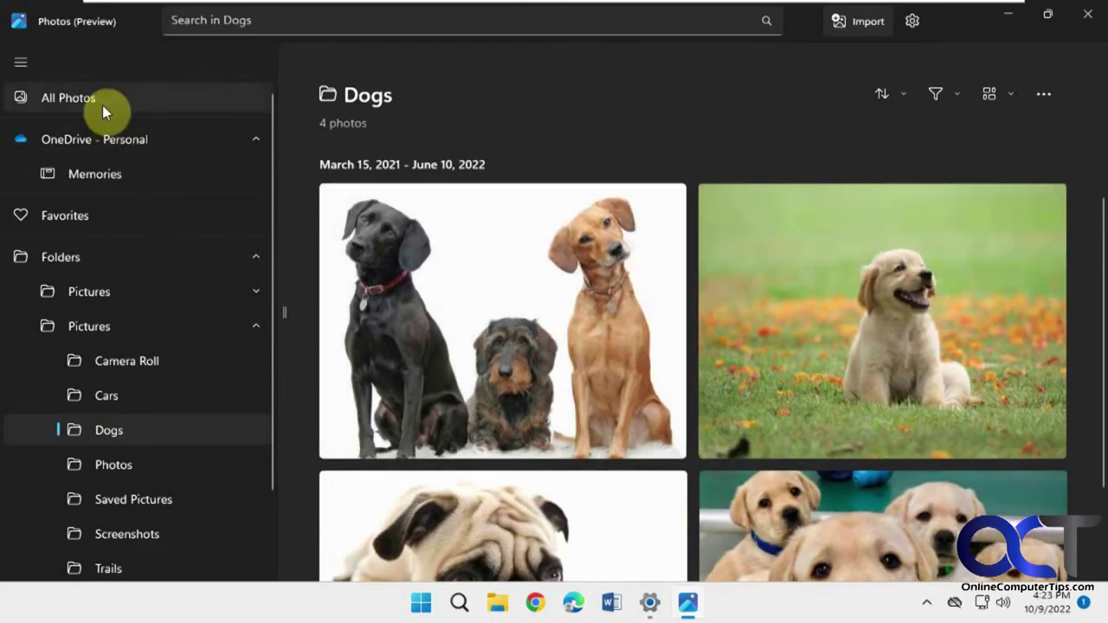
Step: Return to All Photos, scroll through the grid, and collapse the Pictures folder
{"action": "left_click", "coordinate": [102, 108]}
{"action": "scroll", "coordinate": [606, 342], "scroll_direction": "down", "scroll_amount": 5}
{"action": "scroll", "coordinate": [608, 346], "scroll_direction": "up", "scroll_amount": 1}
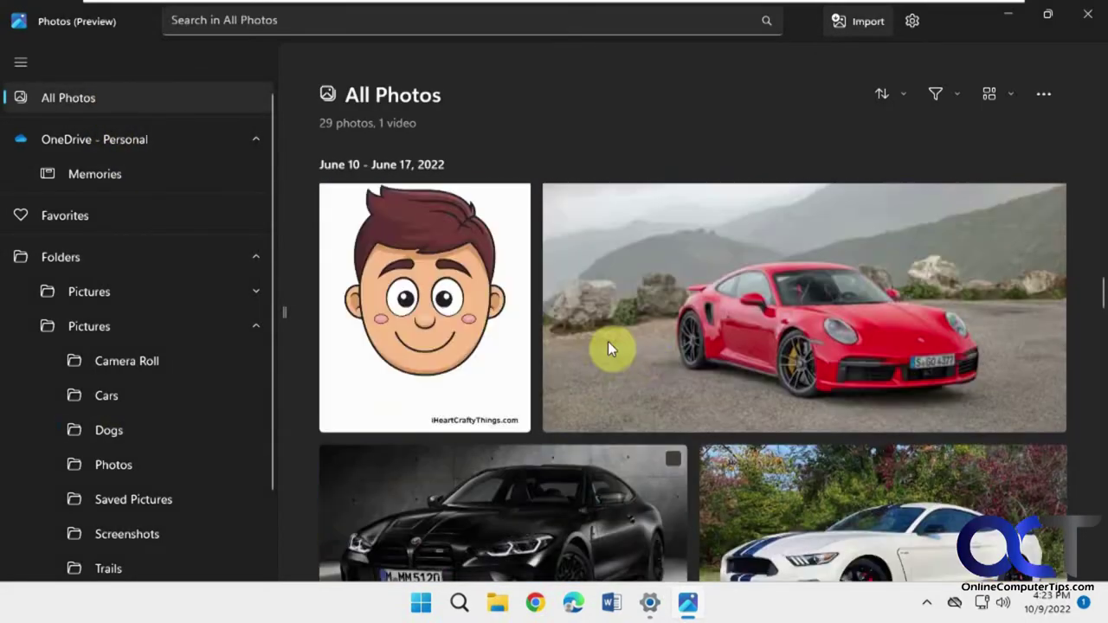
{"action": "scroll", "coordinate": [608, 341], "scroll_direction": "up", "scroll_amount": 4}
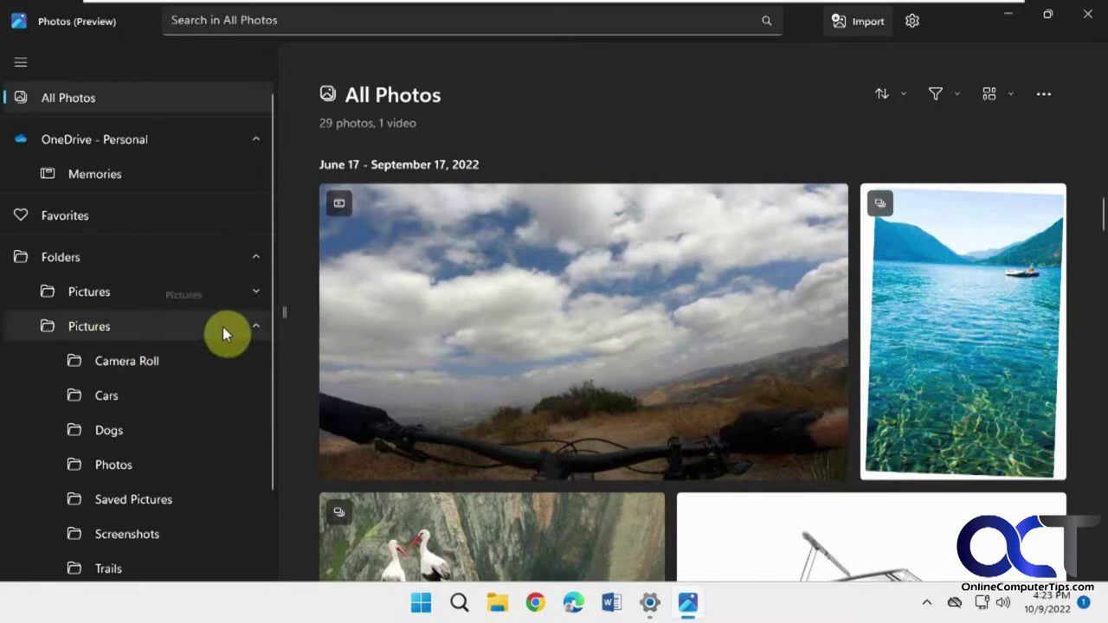
{"action": "left_click", "coordinate": [256, 326]}
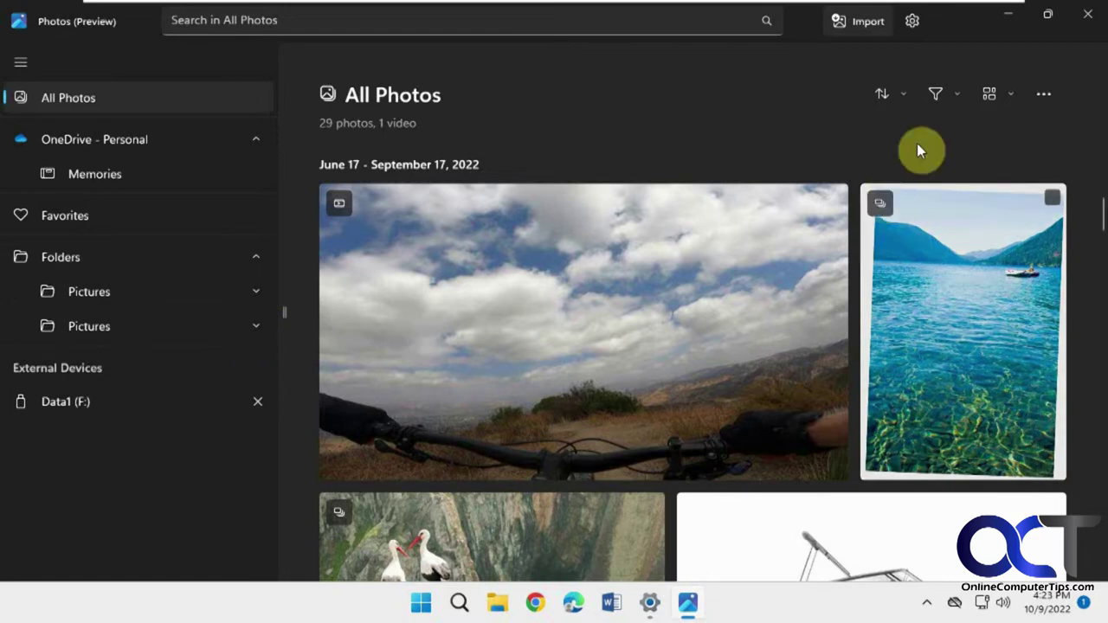
{"action": "left_click", "coordinate": [948, 96]}
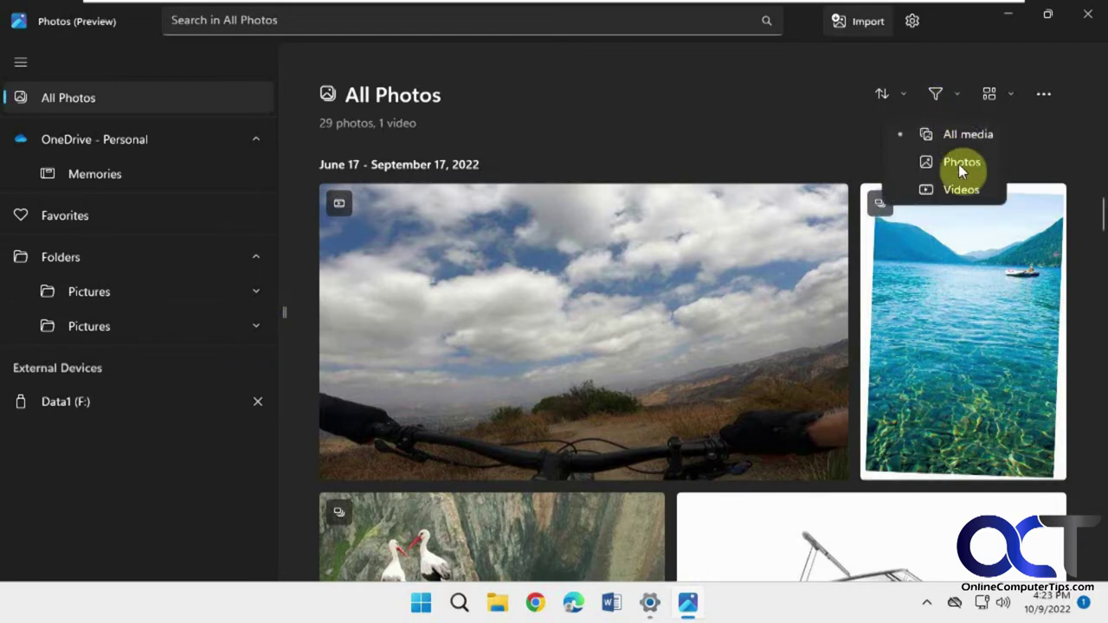
{"action": "left_click", "coordinate": [958, 190]}
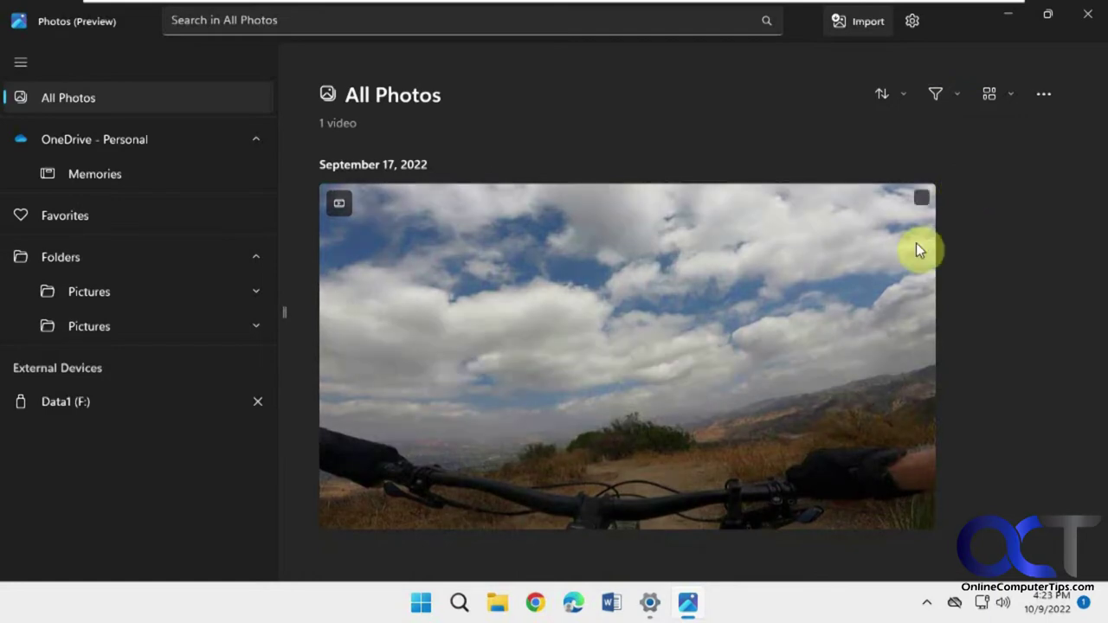
{"action": "left_click", "coordinate": [958, 96]}
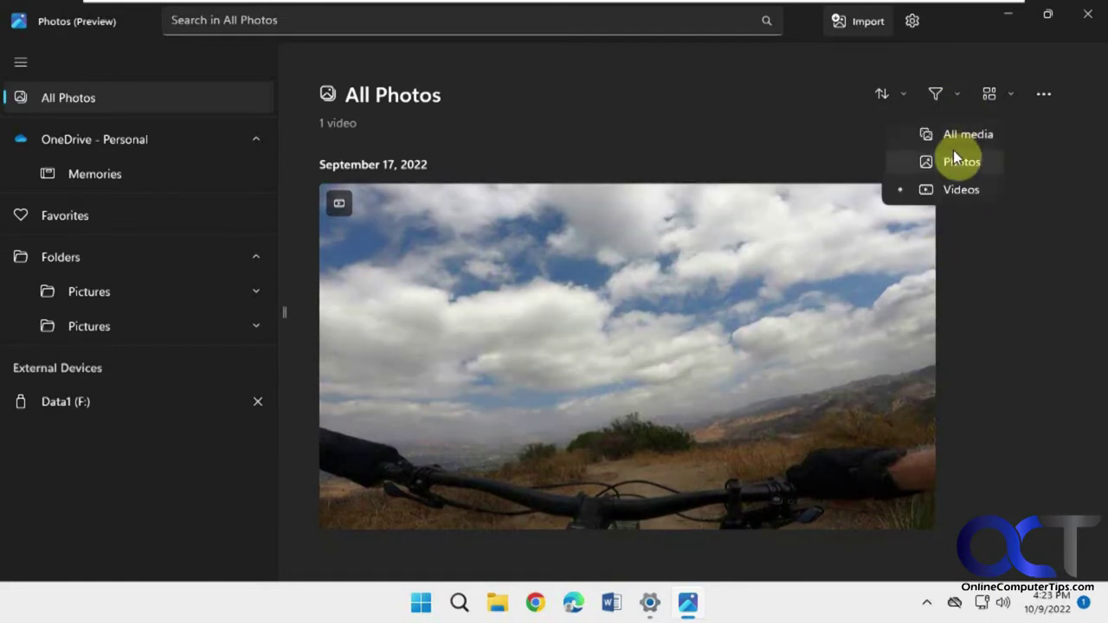
{"action": "left_click", "coordinate": [959, 135]}
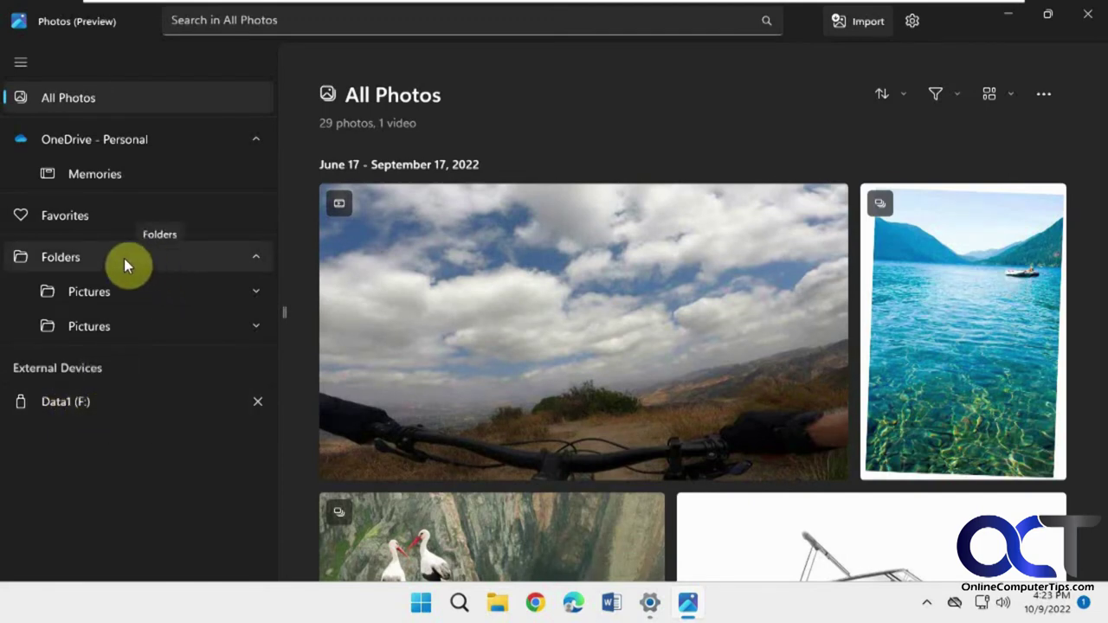
Step: Add Documents\Desktop Backgrounds to the library, then collapse the navigation pane
{"action": "right_click", "coordinate": [79, 256]}
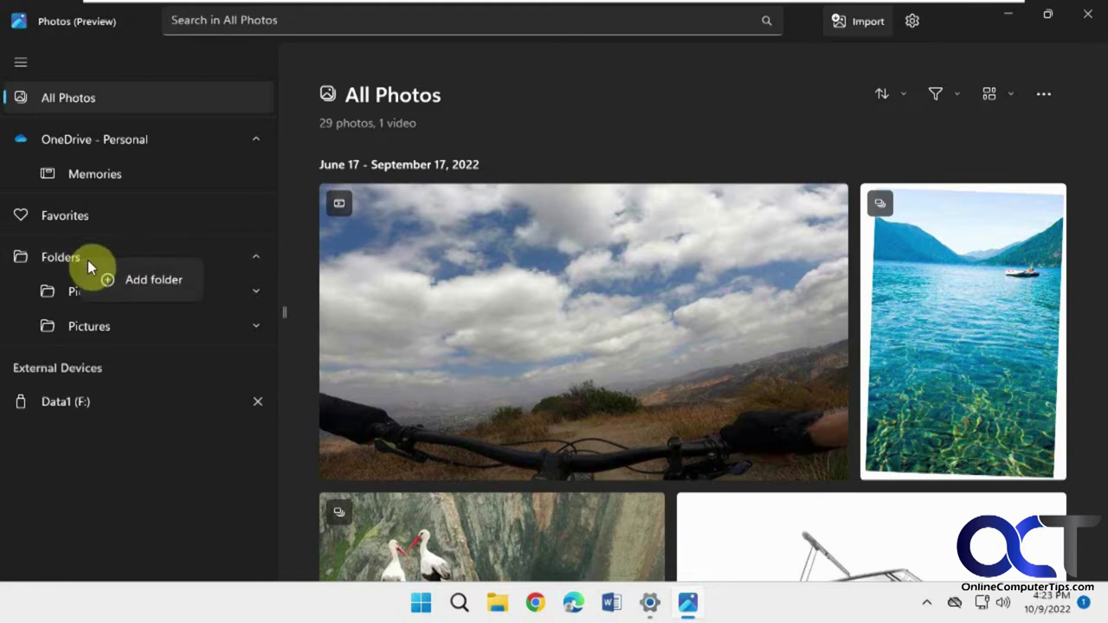
{"action": "left_click", "coordinate": [128, 280]}
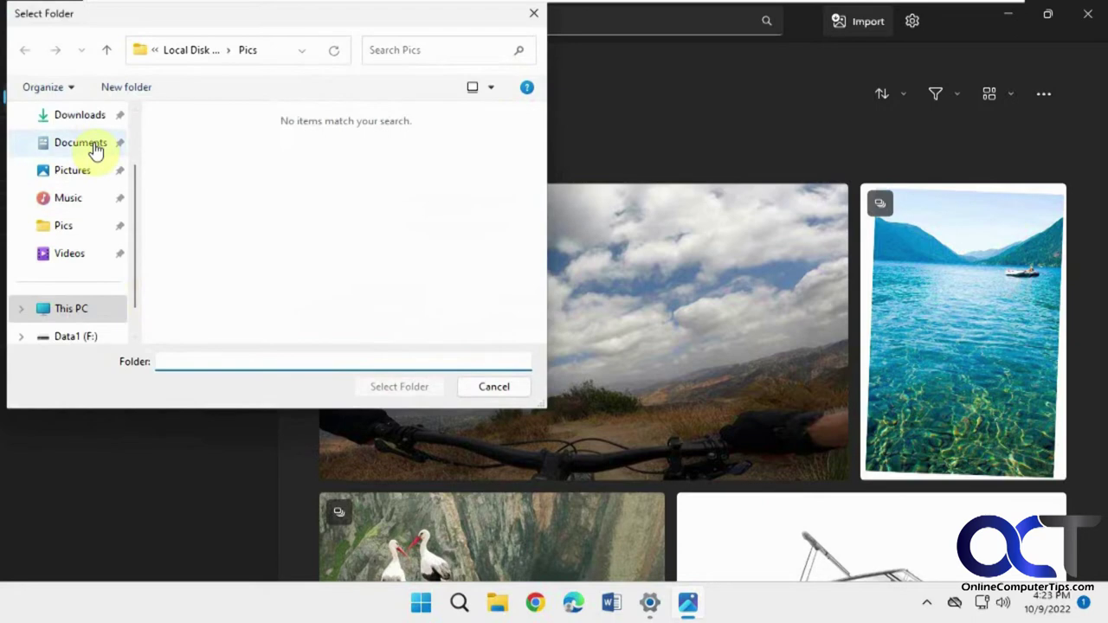
{"action": "left_click", "coordinate": [96, 149]}
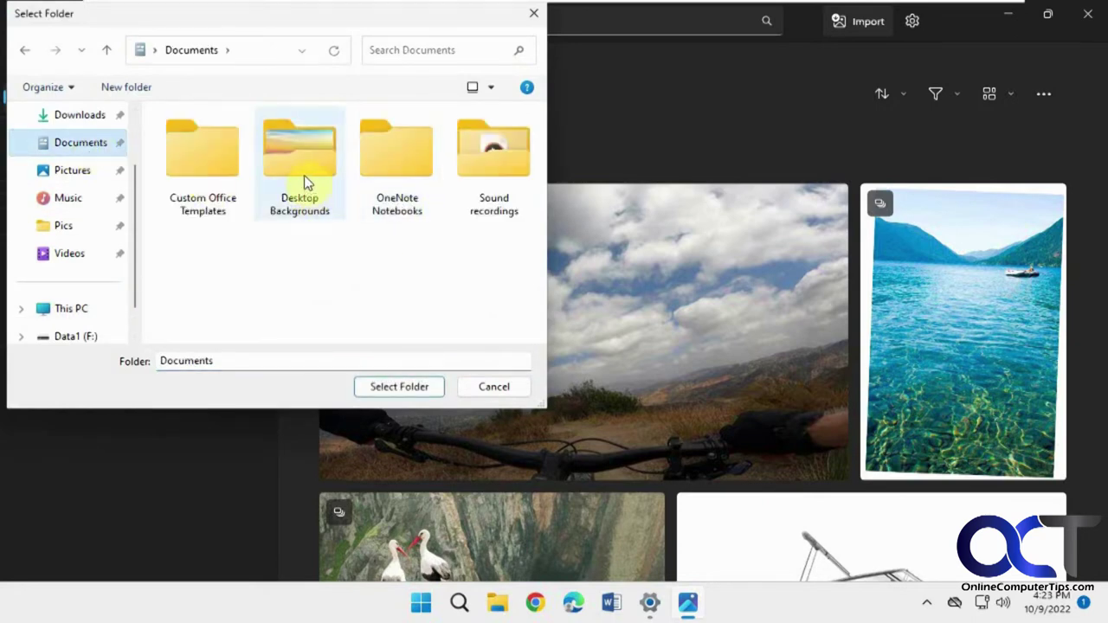
{"action": "double_click", "coordinate": [304, 175]}
{"action": "left_click", "coordinate": [400, 386]}
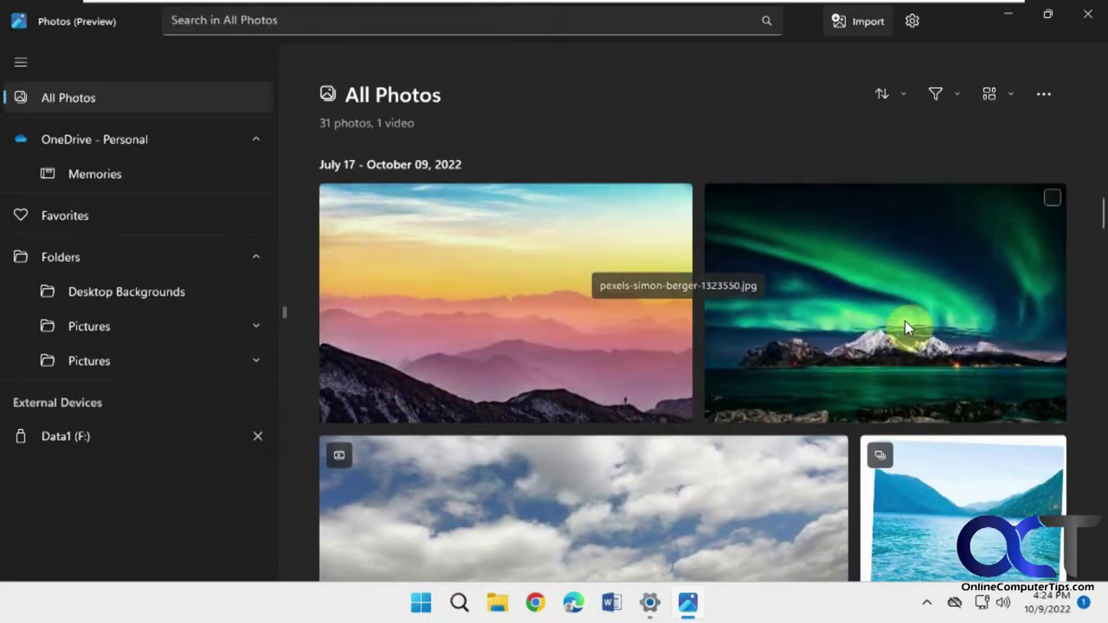
{"action": "scroll", "coordinate": [807, 321], "scroll_direction": "down", "scroll_amount": 5}
{"action": "scroll", "coordinate": [807, 321], "scroll_direction": "up", "scroll_amount": 8}
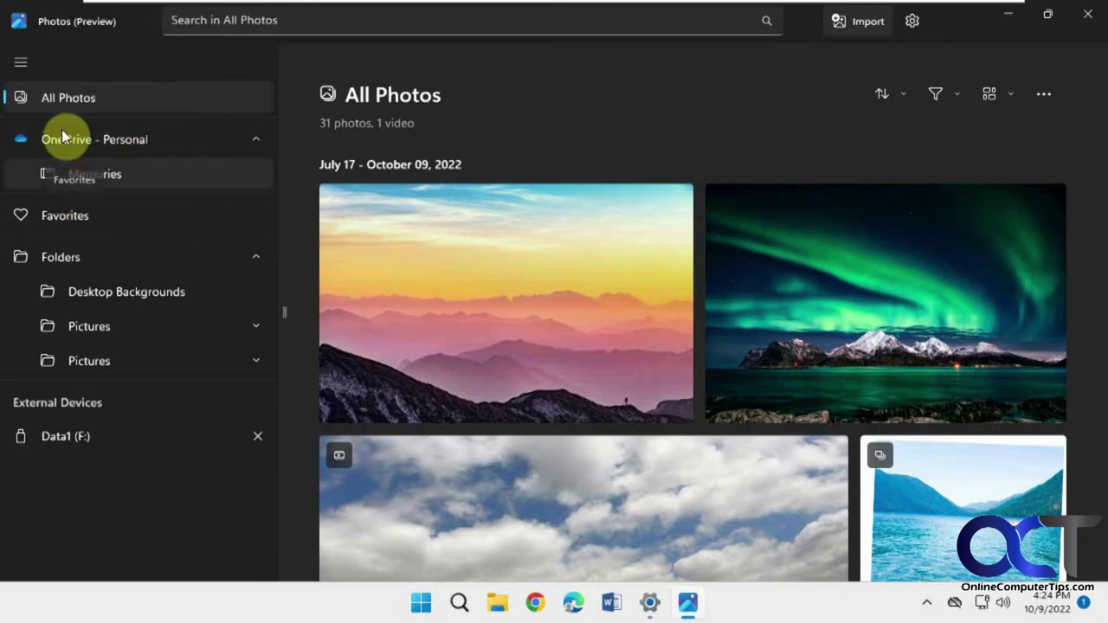
{"action": "left_click", "coordinate": [22, 64]}
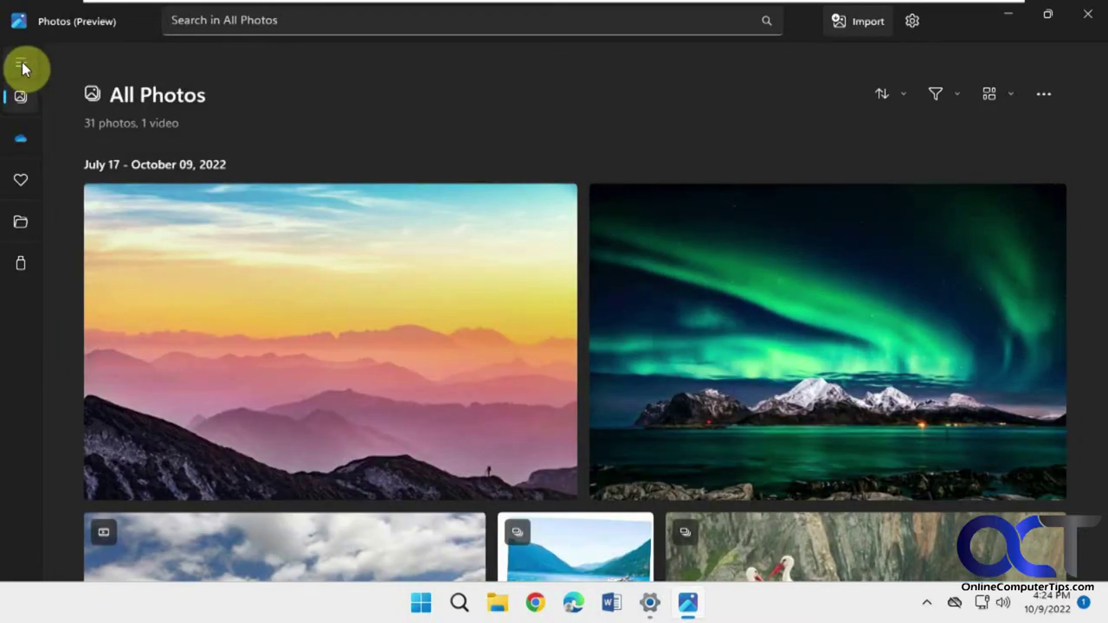
Step: Re-expand the navigation pane and check the Sort options without changing them
{"action": "left_click", "coordinate": [21, 64]}
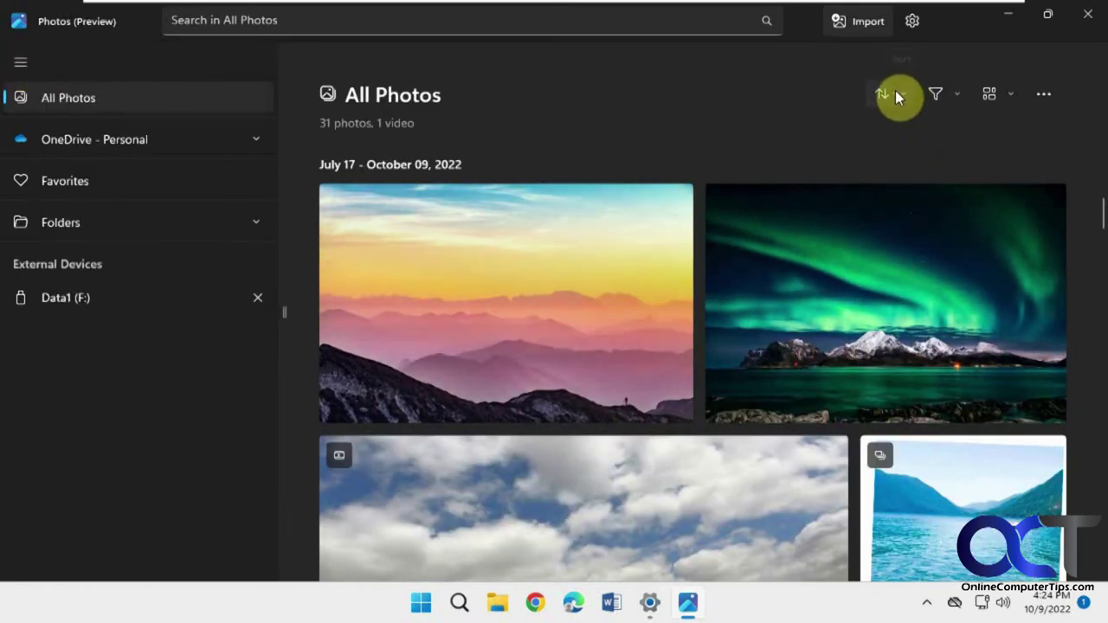
{"action": "left_click", "coordinate": [895, 94]}
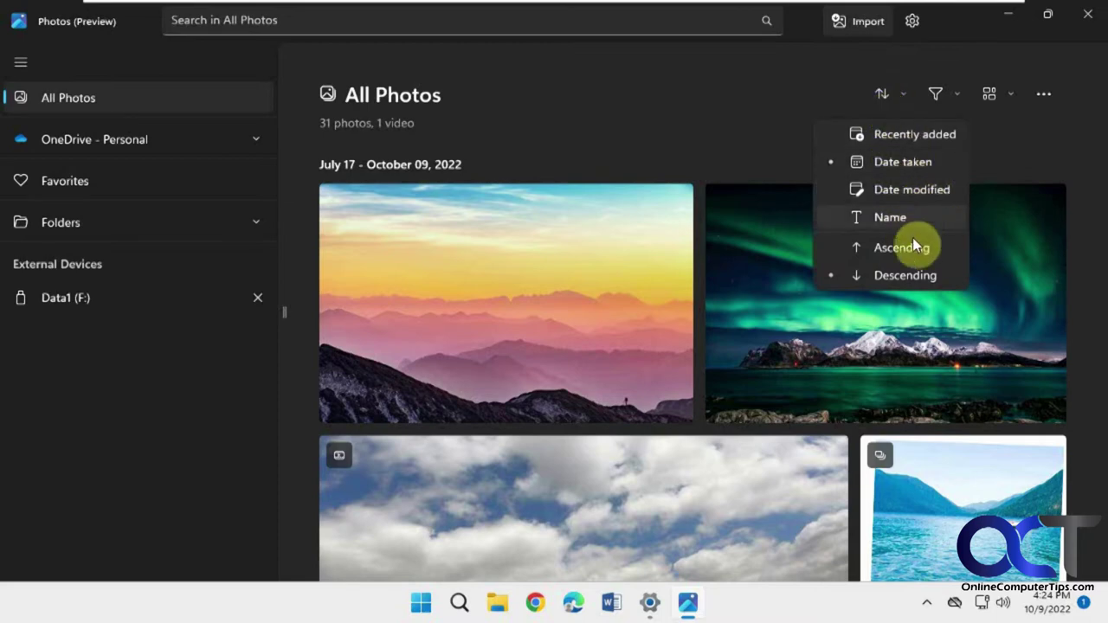
{"action": "left_click", "coordinate": [1001, 120]}
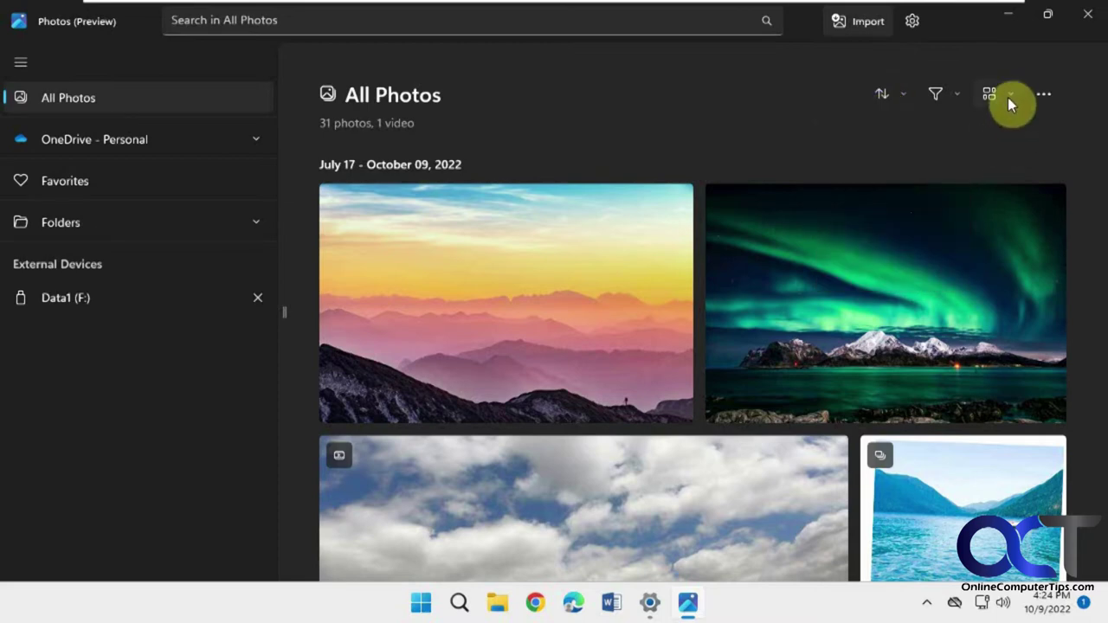
Step: Switch the gallery view to the Square layout with Small thumbnails
{"action": "left_click", "coordinate": [1009, 96]}
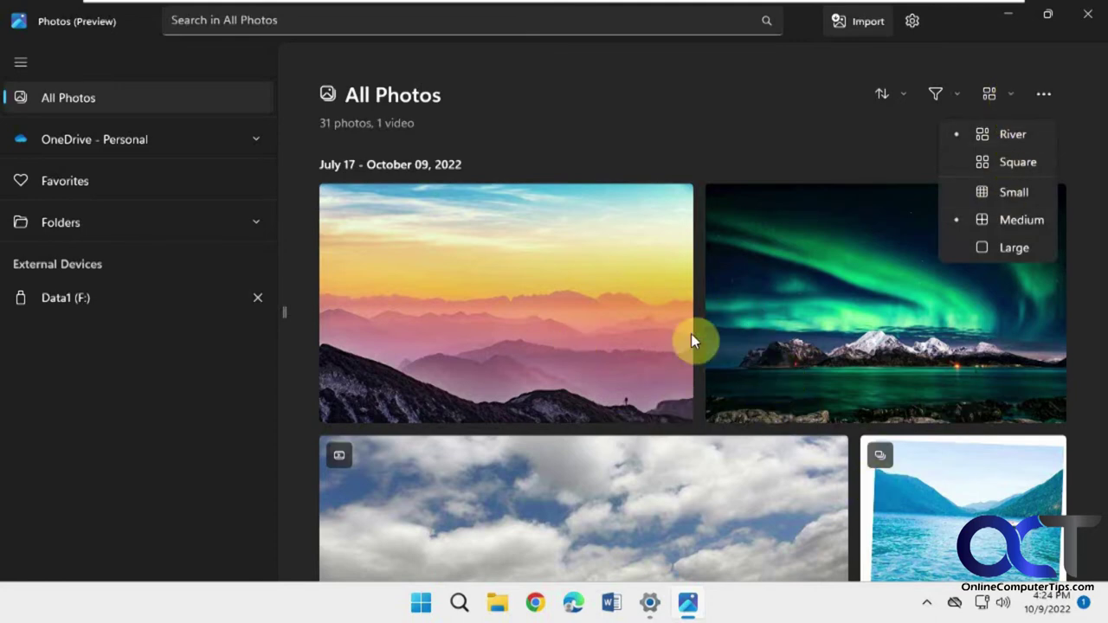
{"action": "left_click", "coordinate": [1009, 163]}
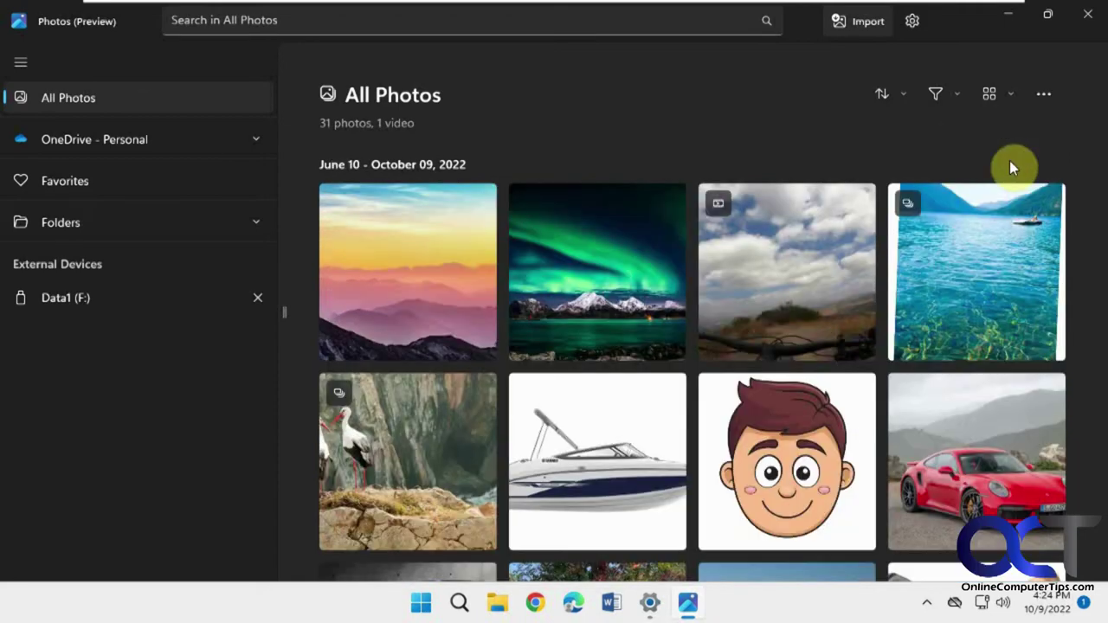
{"action": "left_click", "coordinate": [1009, 96]}
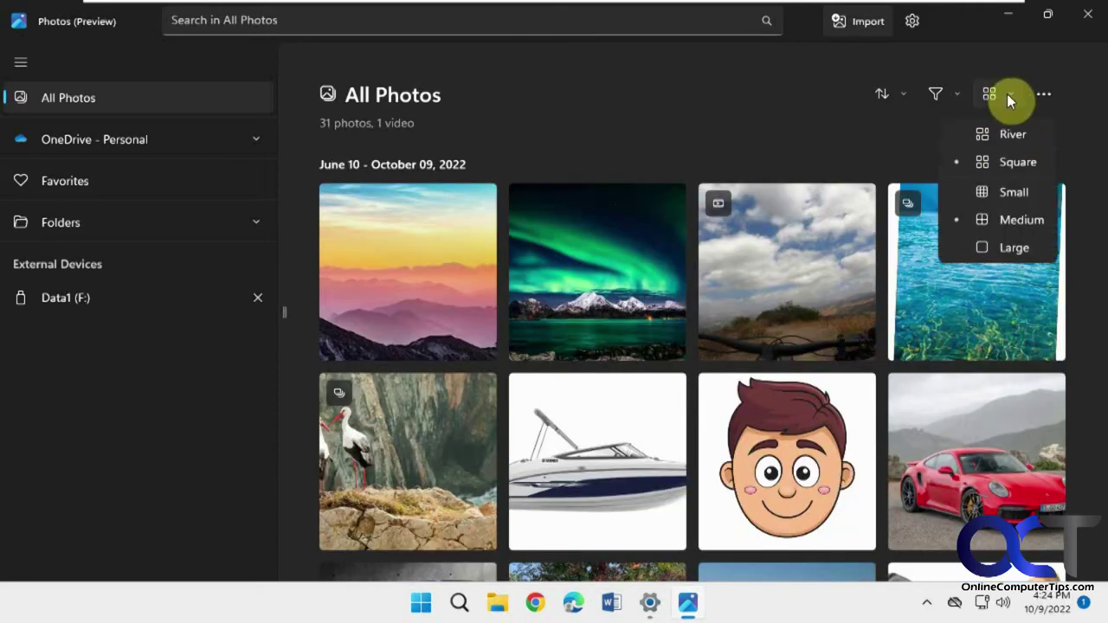
{"action": "left_click", "coordinate": [1019, 194]}
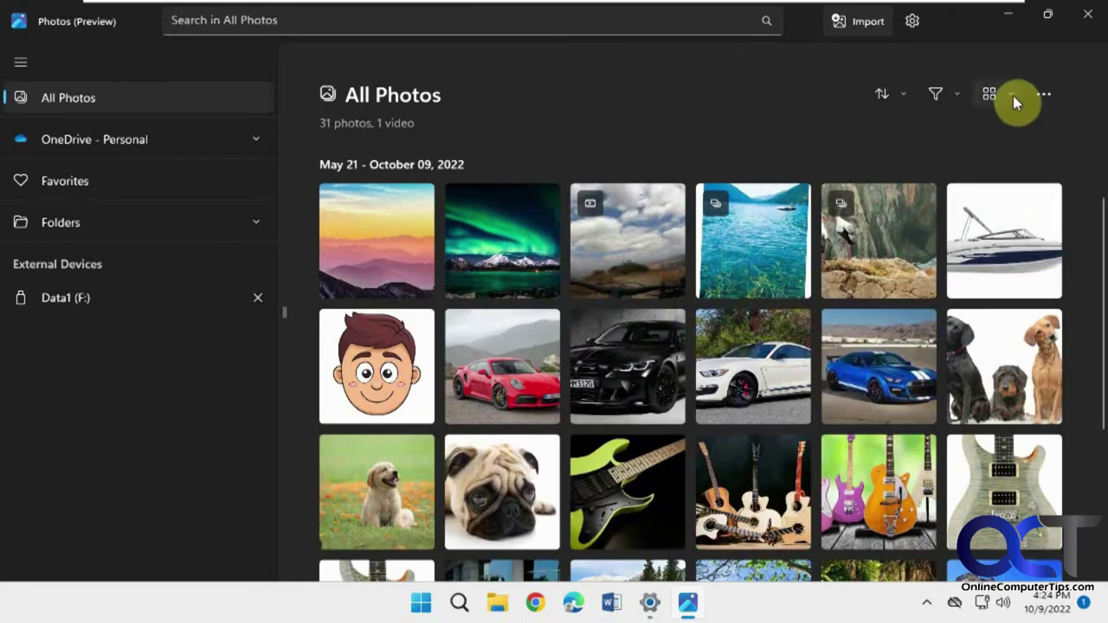
Step: Check the black, white and red car thumbnails and show their shared context menu
{"action": "left_click", "coordinate": [1041, 95]}
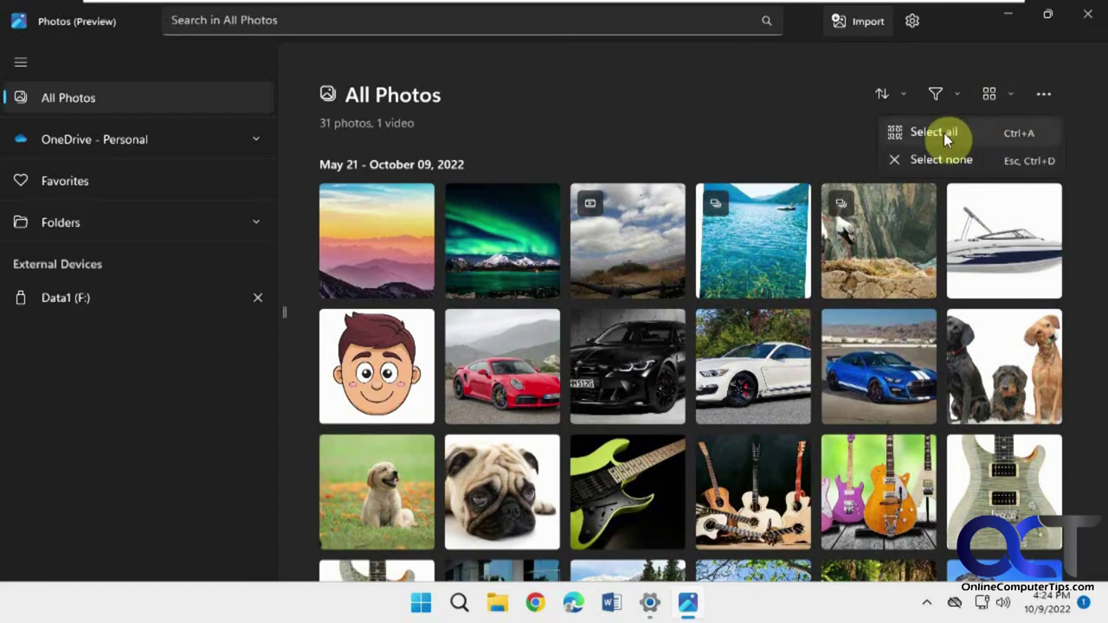
{"action": "left_click", "coordinate": [676, 318]}
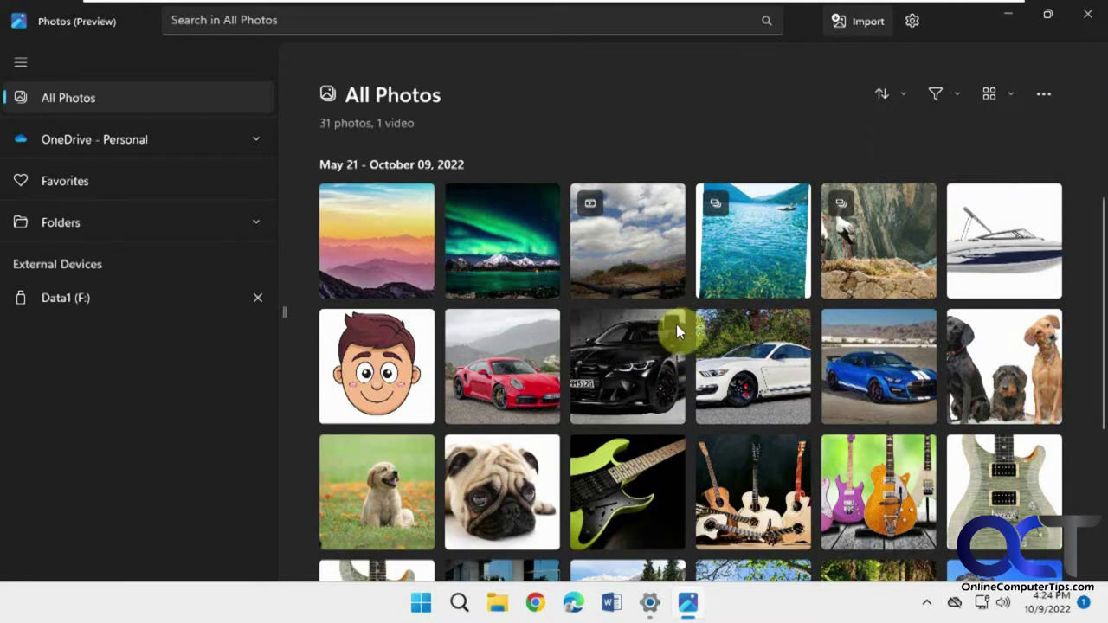
{"action": "left_click", "coordinate": [673, 322]}
{"action": "left_click", "coordinate": [791, 322]}
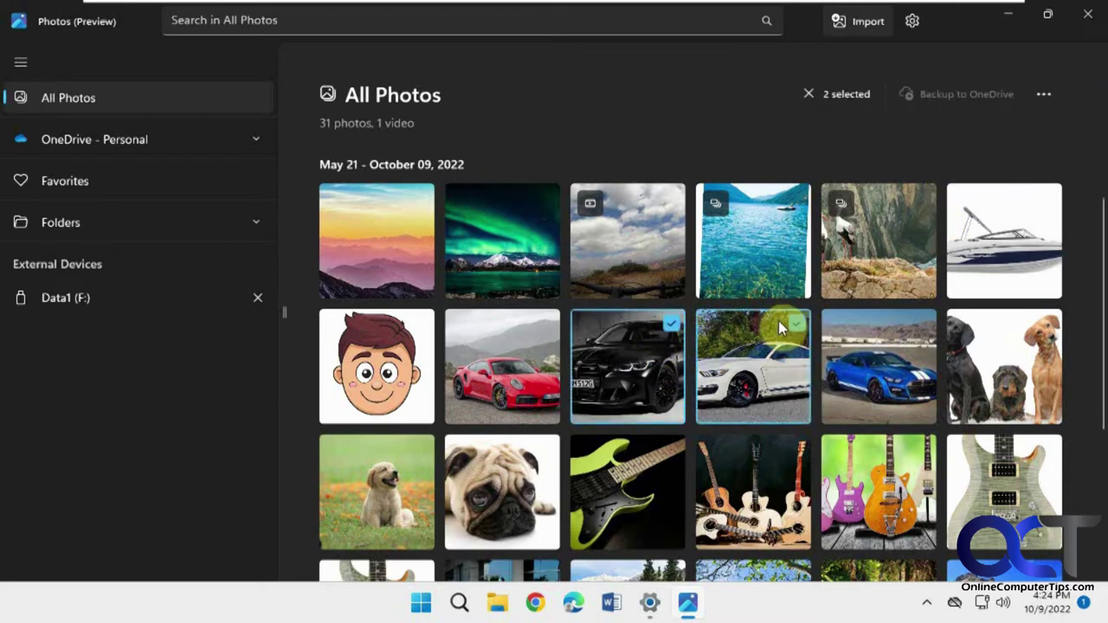
{"action": "left_click", "coordinate": [547, 325]}
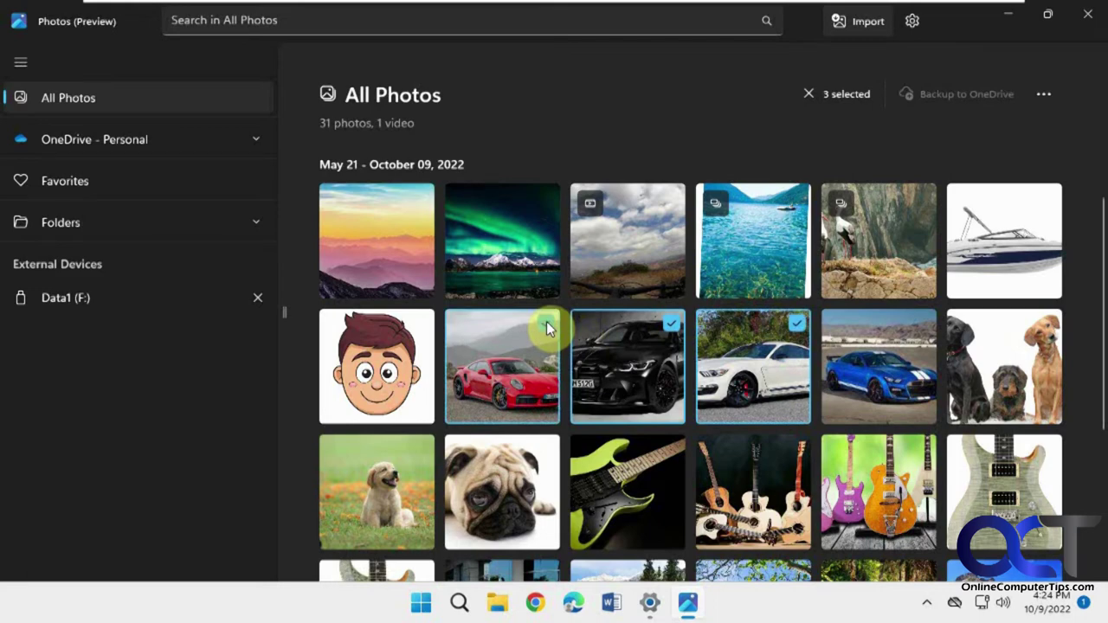
{"action": "right_click", "coordinate": [498, 352]}
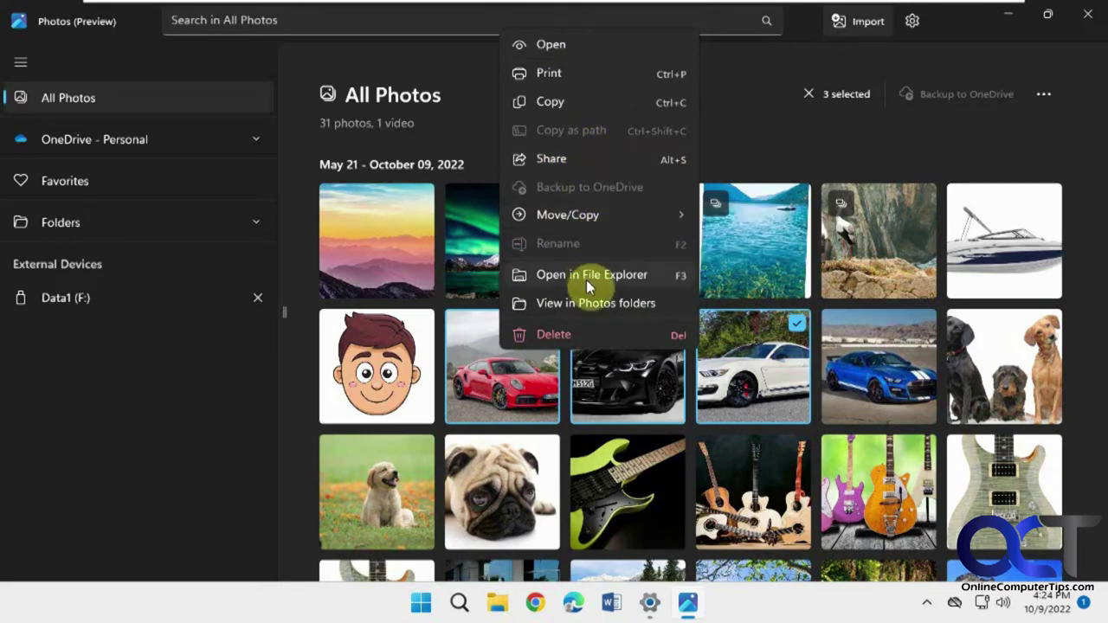
Step: Dismiss the menu and deselect the red, black and white car photos
{"action": "left_click", "coordinate": [498, 374]}
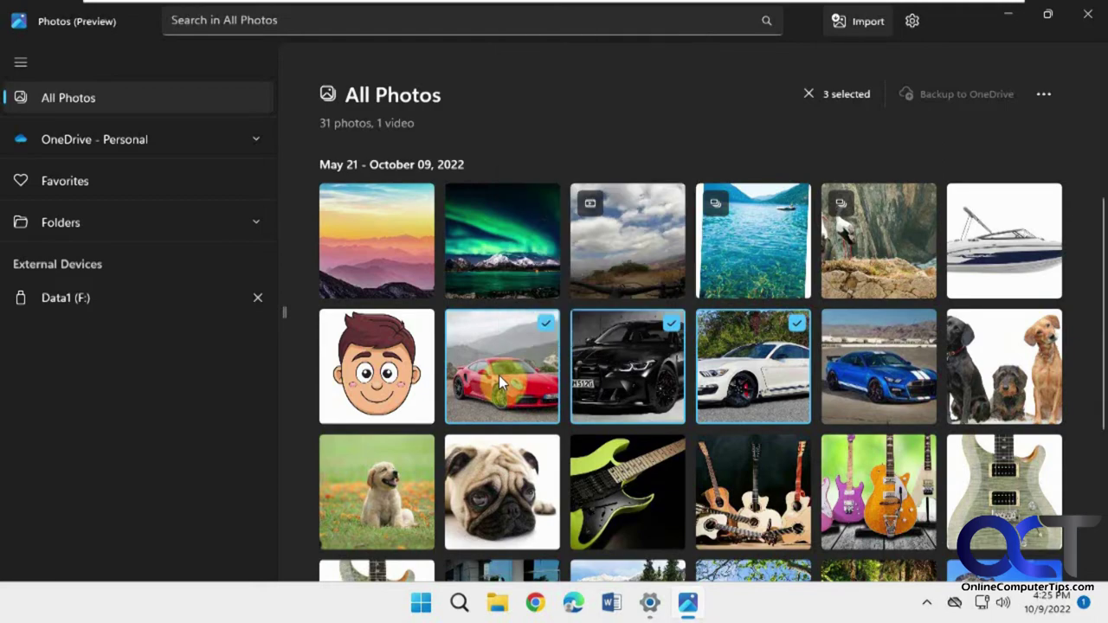
{"action": "left_click", "coordinate": [546, 322]}
{"action": "left_click", "coordinate": [672, 322]}
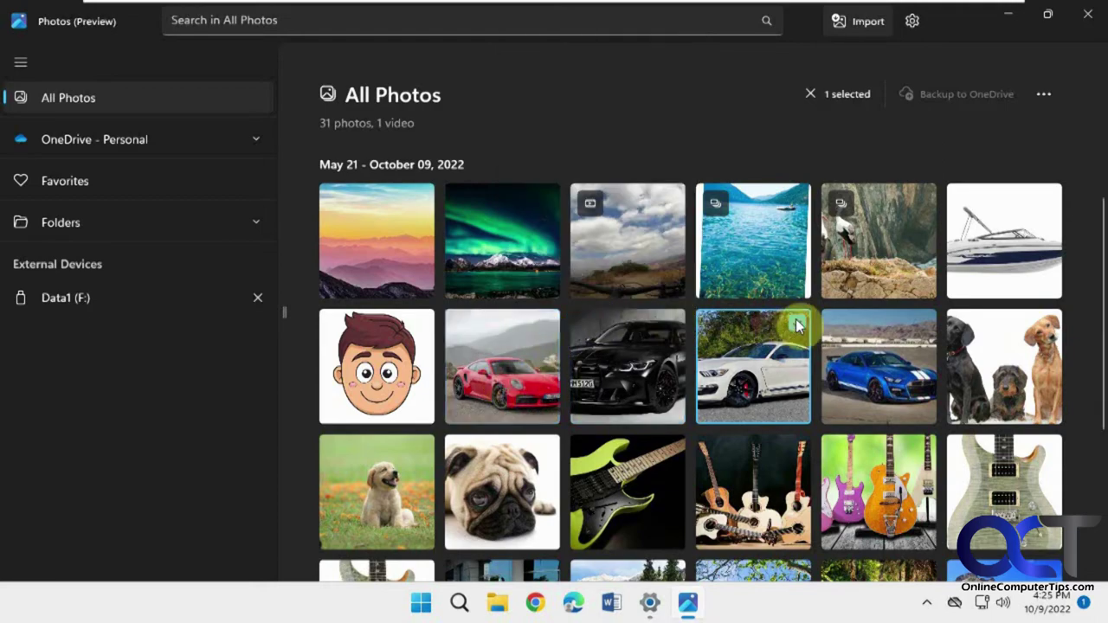
{"action": "left_click", "coordinate": [796, 322]}
Step: View the white car's Cars folder in Photos, return, and open the black car in File Explorer
{"action": "right_click", "coordinate": [745, 336]}
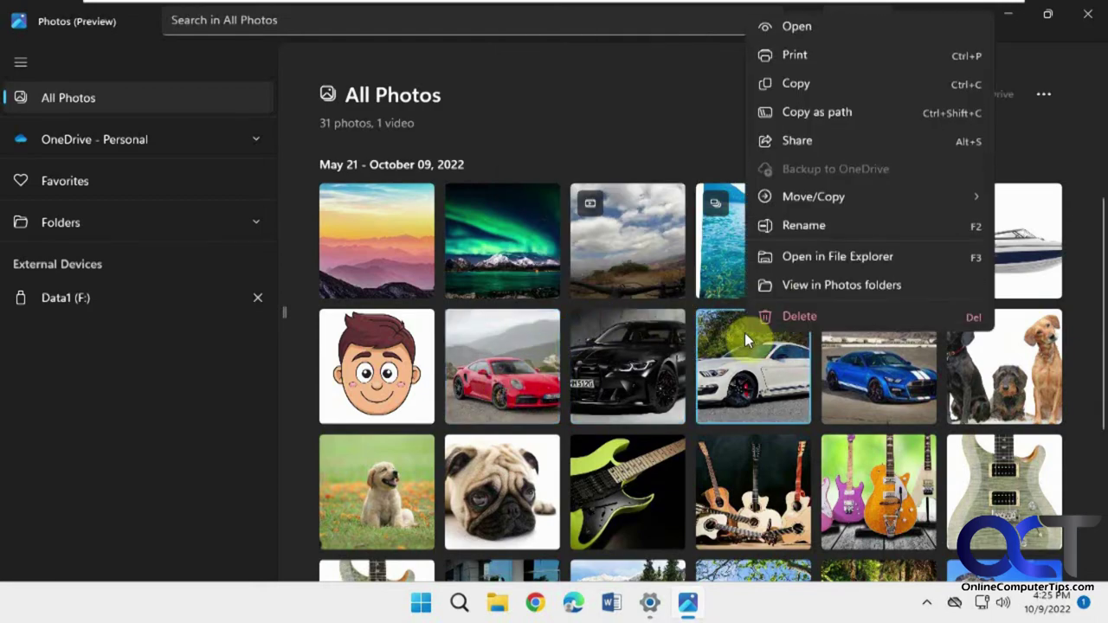
{"action": "left_click", "coordinate": [799, 284]}
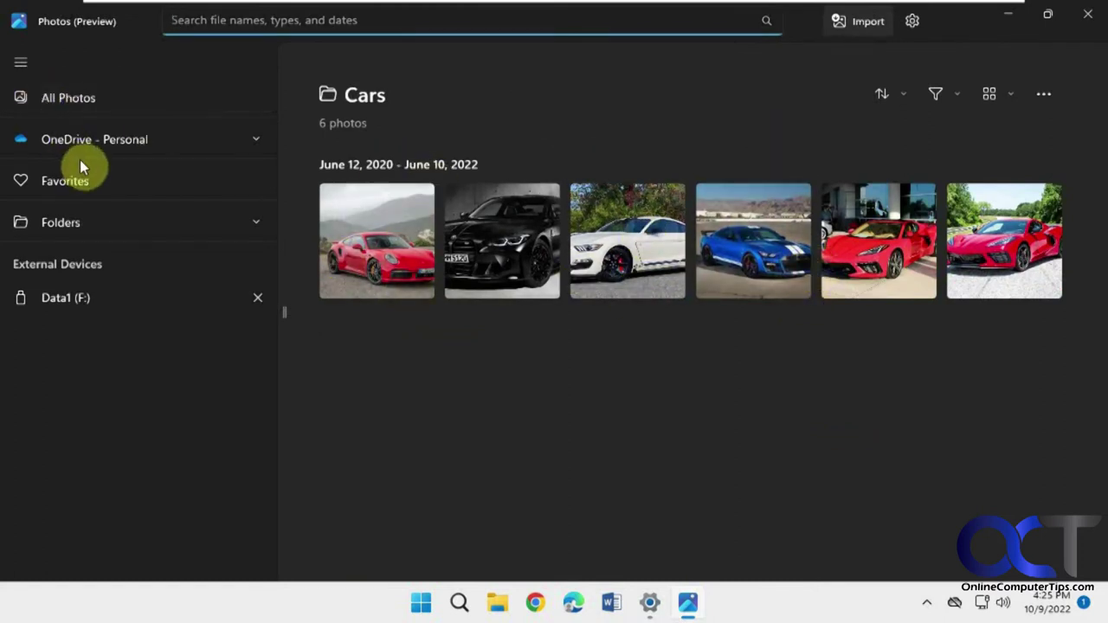
{"action": "left_click", "coordinate": [68, 99]}
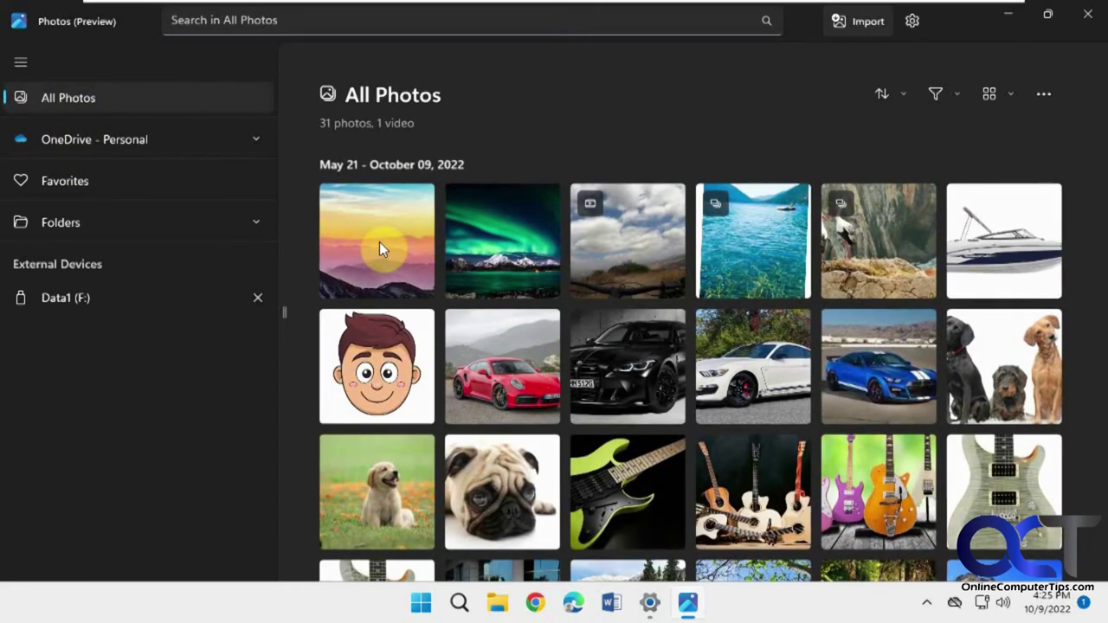
{"action": "right_click", "coordinate": [641, 370]}
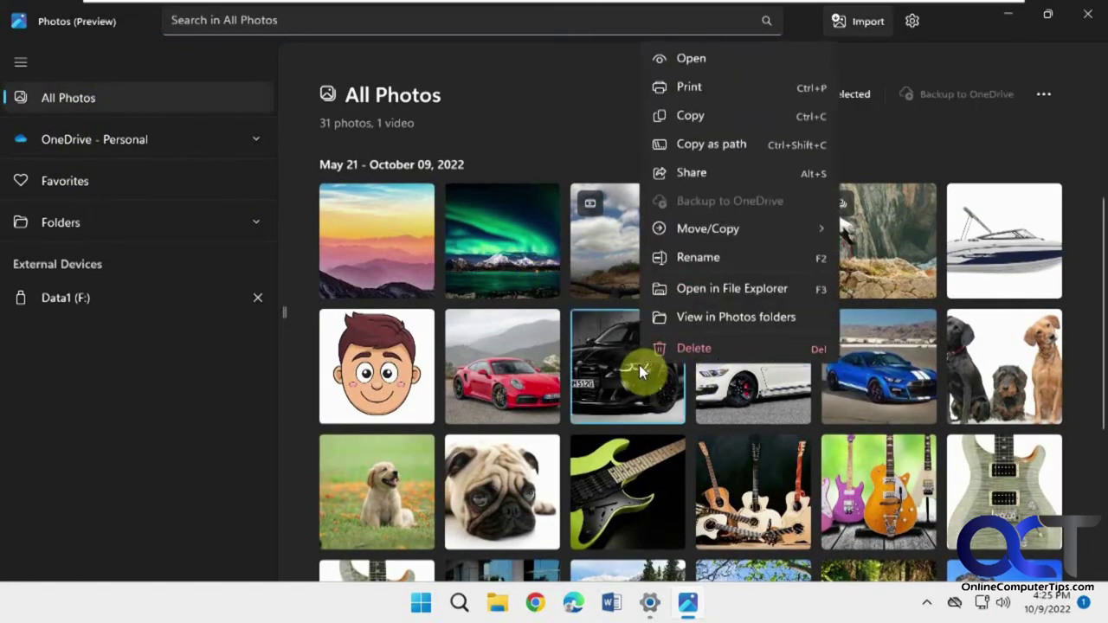
{"action": "left_click", "coordinate": [693, 289]}
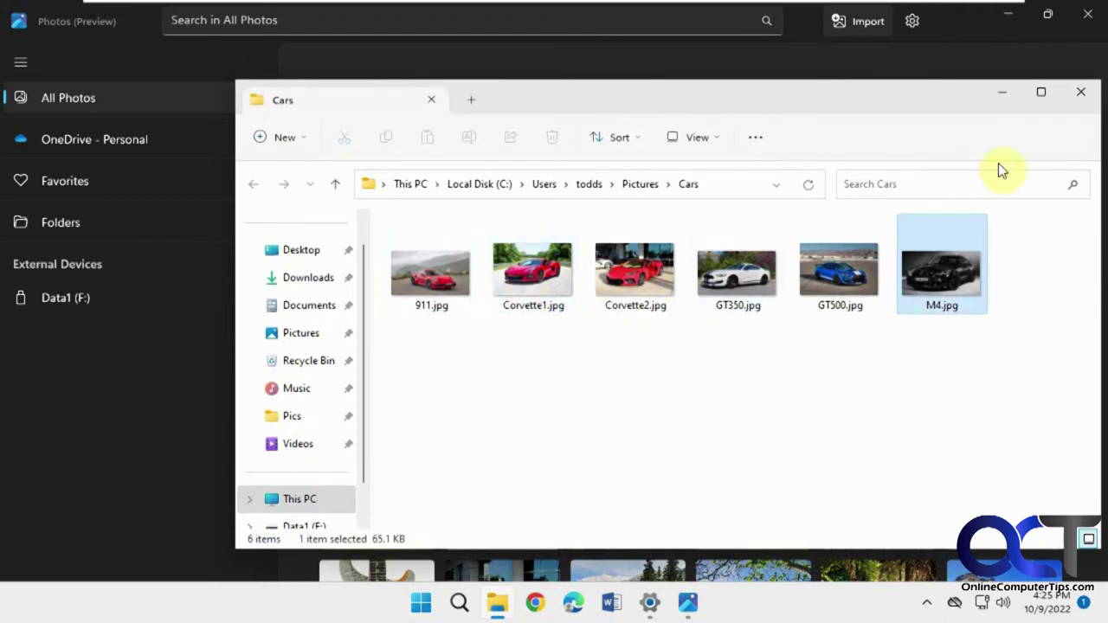
Step: Close the File Explorer Cars window that shows M4.jpg
{"action": "left_click", "coordinate": [1080, 92]}
Step: Search All Photos for 'dog', find 3 matching photos, then clear the search
{"action": "left_click", "coordinate": [762, 234]}
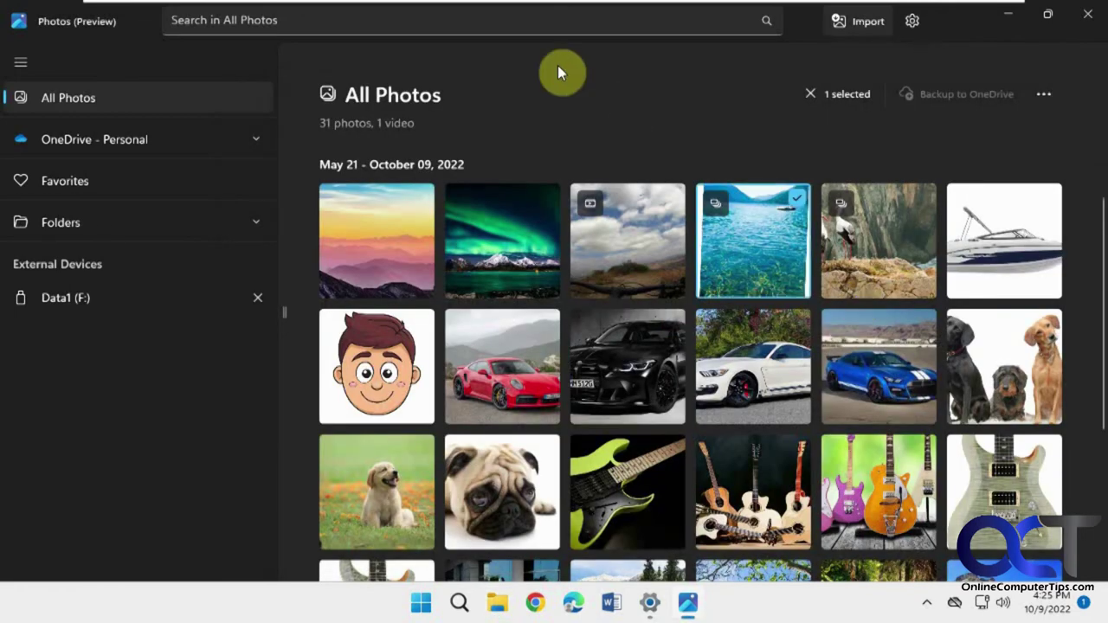
{"action": "left_click", "coordinate": [486, 19]}
{"action": "type", "text": "dog"}
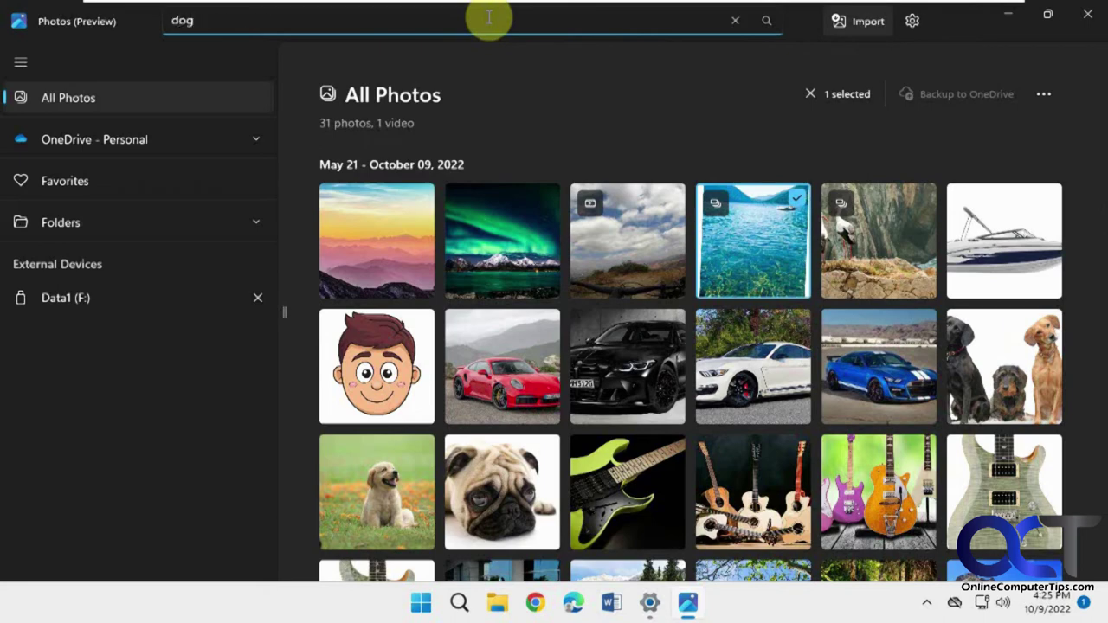
{"action": "key", "text": "Return"}
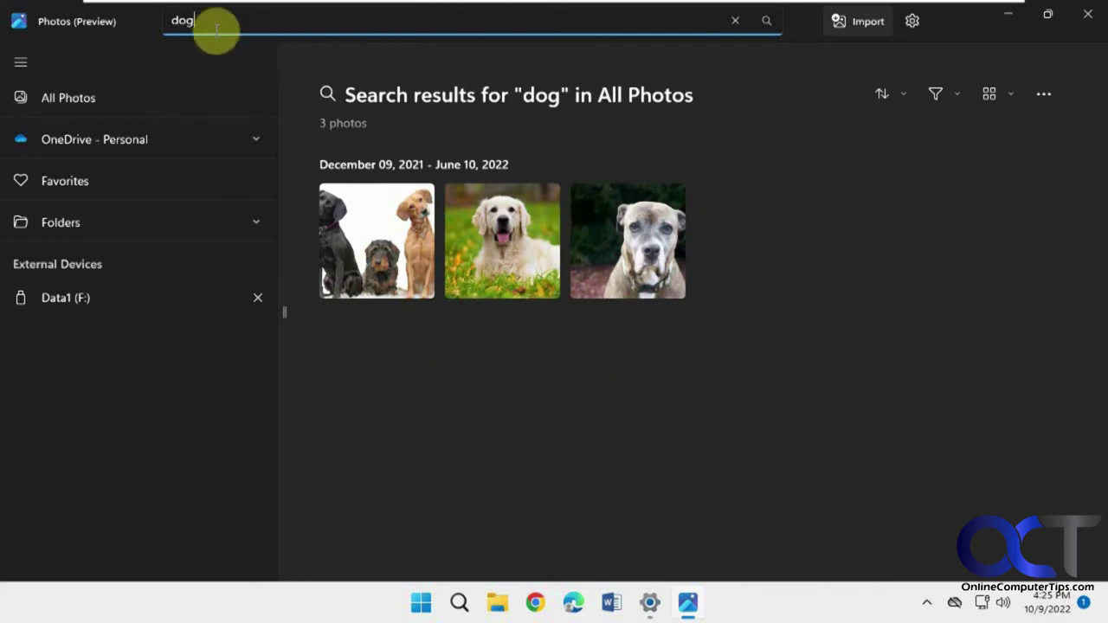
{"action": "left_click", "coordinate": [733, 22]}
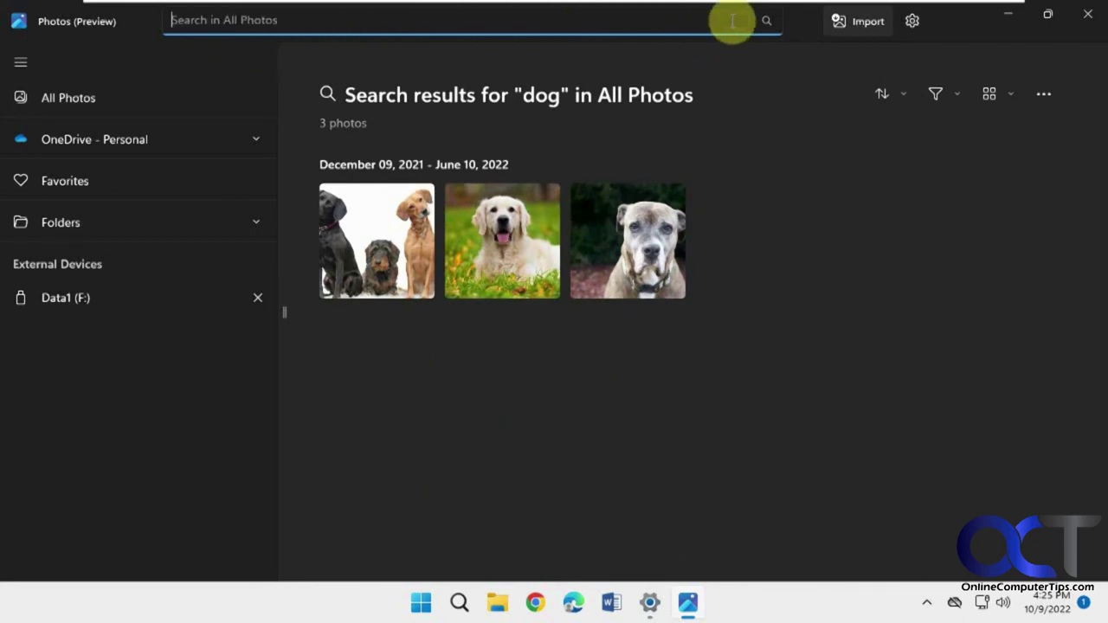
Step: Open Photos Settings, keep the Dark theme, and scroll down to the About section
{"action": "left_click", "coordinate": [913, 21]}
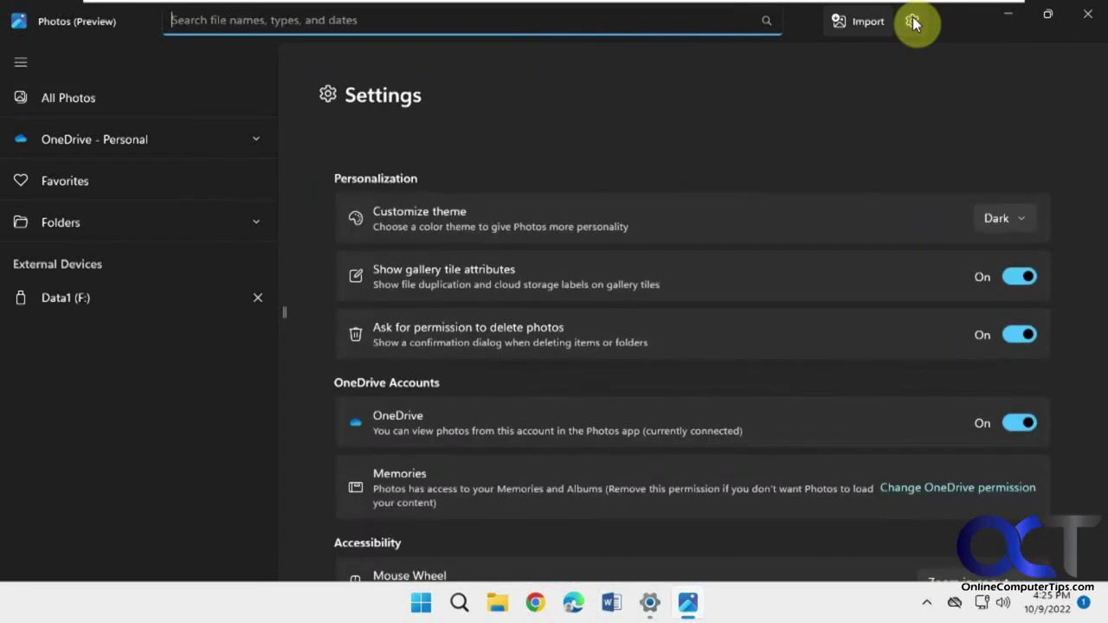
{"action": "left_click", "coordinate": [1004, 218]}
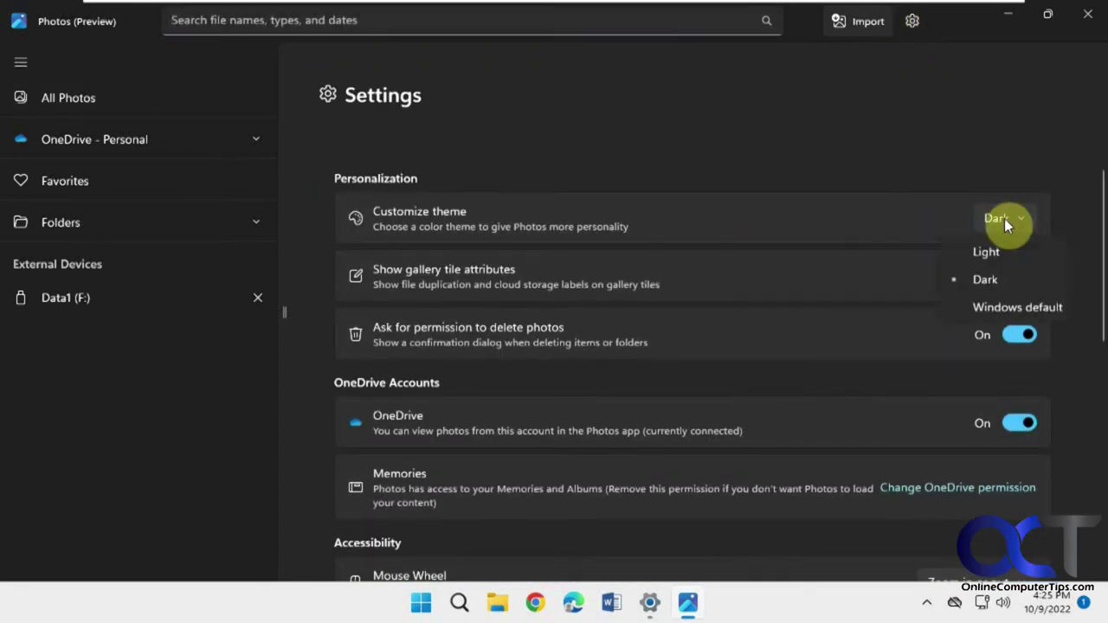
{"action": "left_click", "coordinate": [1004, 218]}
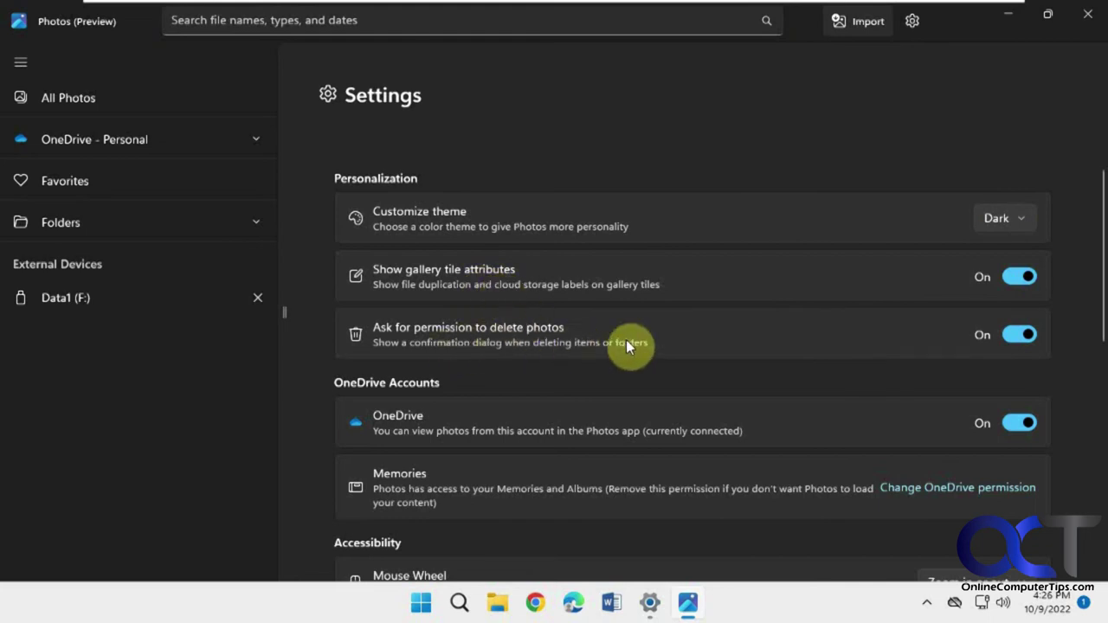
{"action": "scroll", "coordinate": [871, 433], "scroll_direction": "down", "scroll_amount": 4}
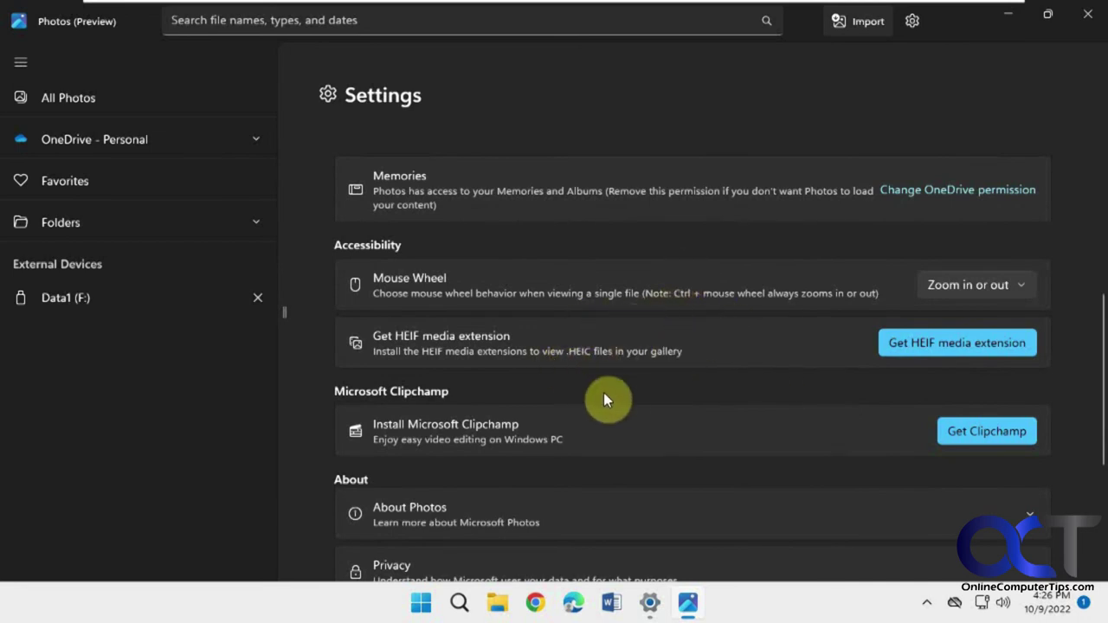
{"action": "scroll", "coordinate": [606, 396], "scroll_direction": "down", "scroll_amount": 3}
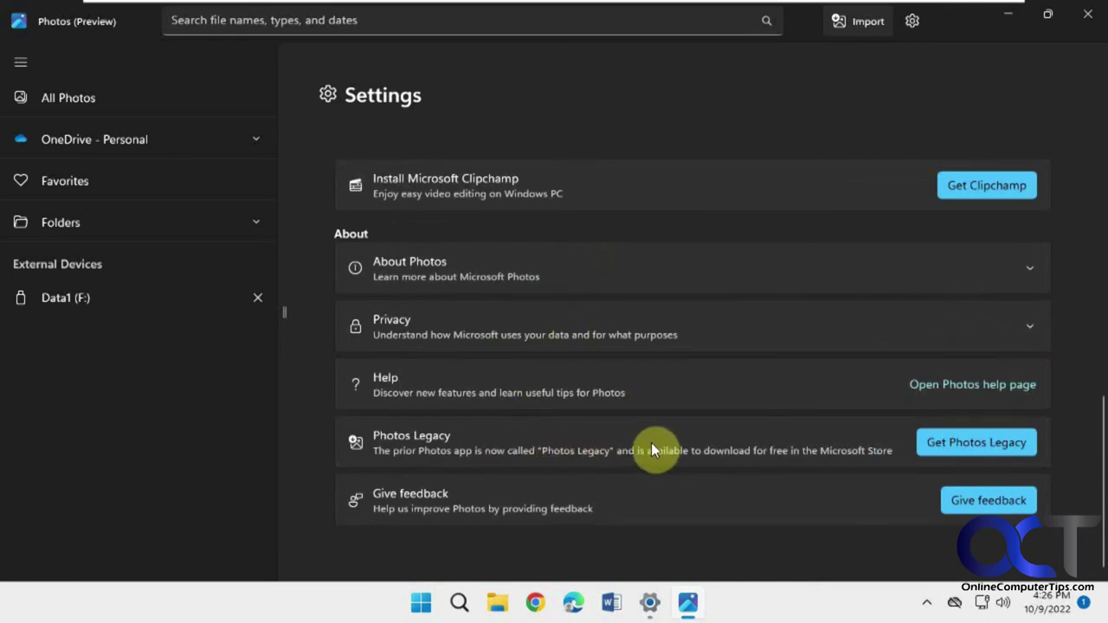
Step: Open the Microsoft Photos Legacy Store page from Settings, then close the Store
{"action": "left_click", "coordinate": [967, 445]}
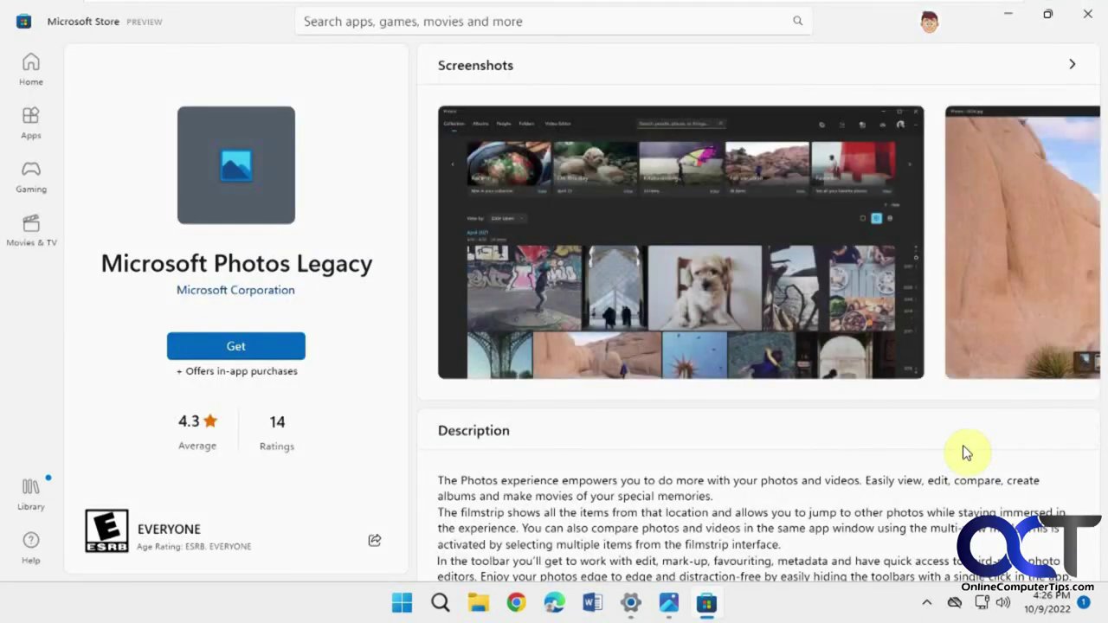
{"action": "left_click", "coordinate": [1093, 18]}
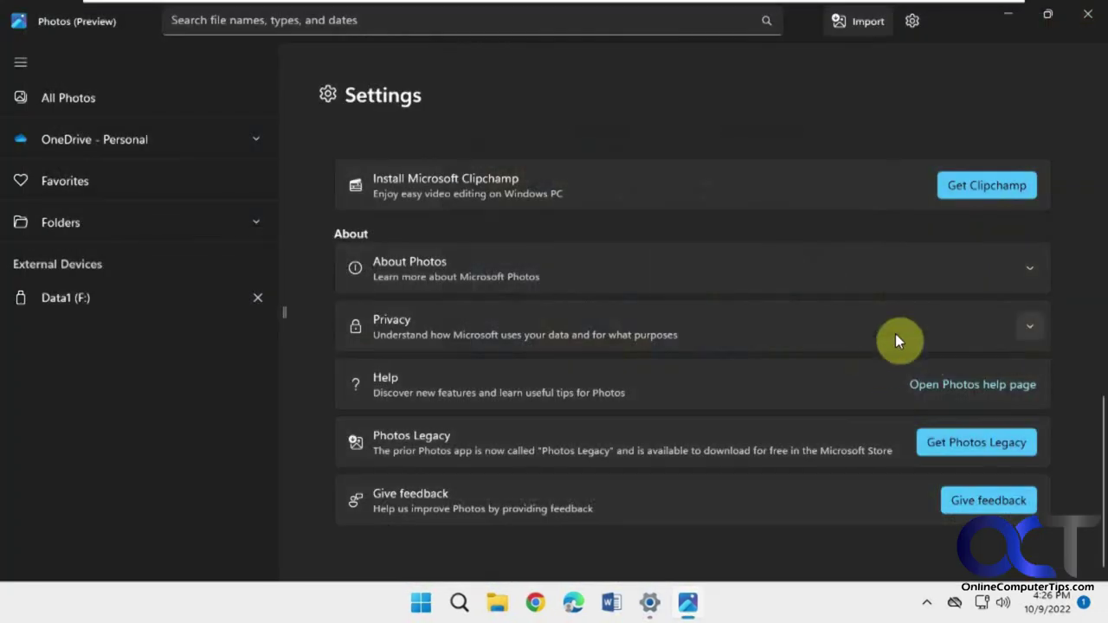
Step: Leave the Settings page and go back to the All Photos gallery from the sidebar
{"action": "scroll", "coordinate": [896, 335], "scroll_direction": "up", "scroll_amount": 10}
{"action": "left_click", "coordinate": [88, 95]}
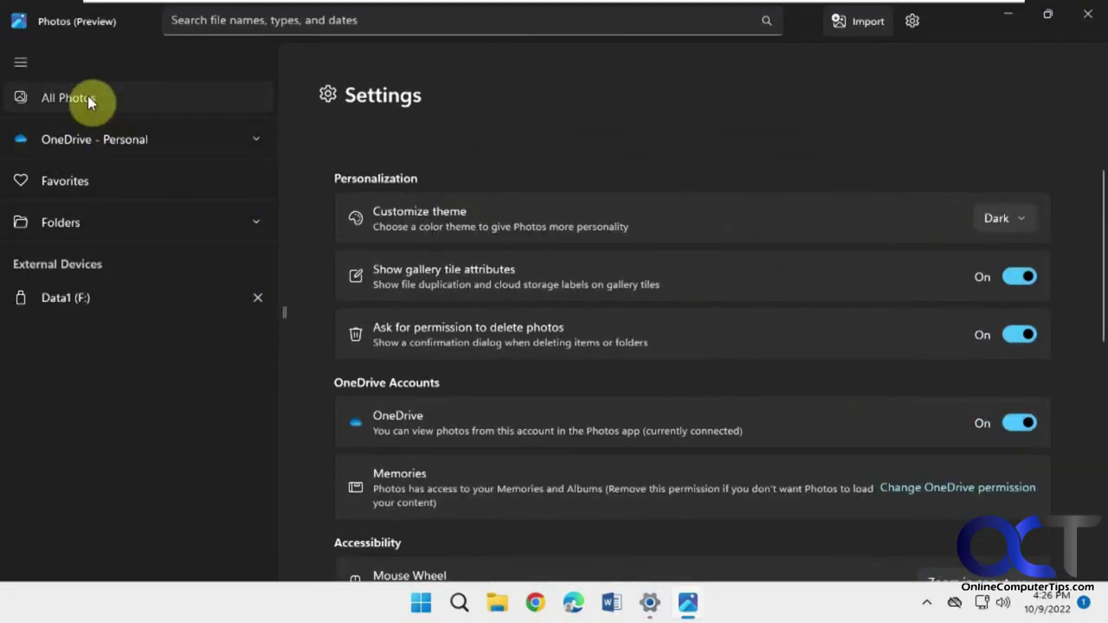